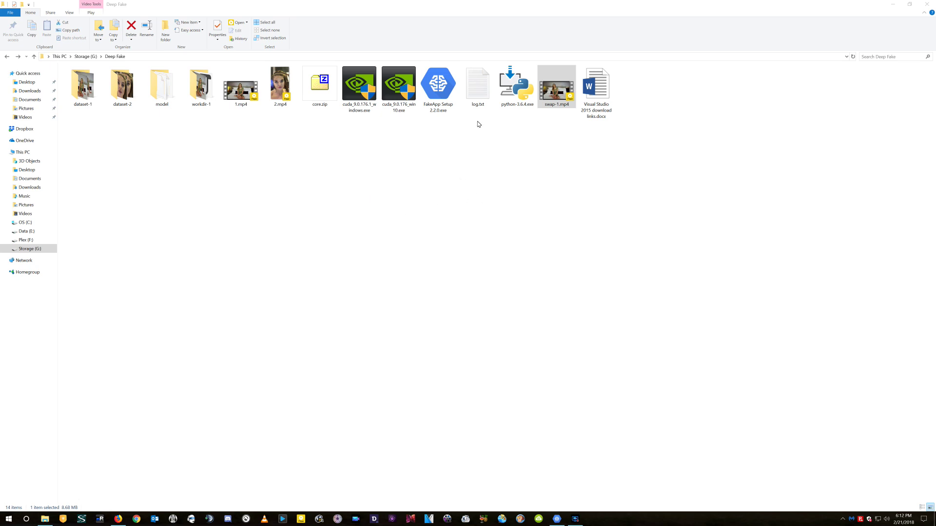
Point out the Python 3.6.4 installer, the Visual Studio 2015 links document and both CUDA 9.0 installers.
{"action": "left_click", "coordinate": [516, 88]}
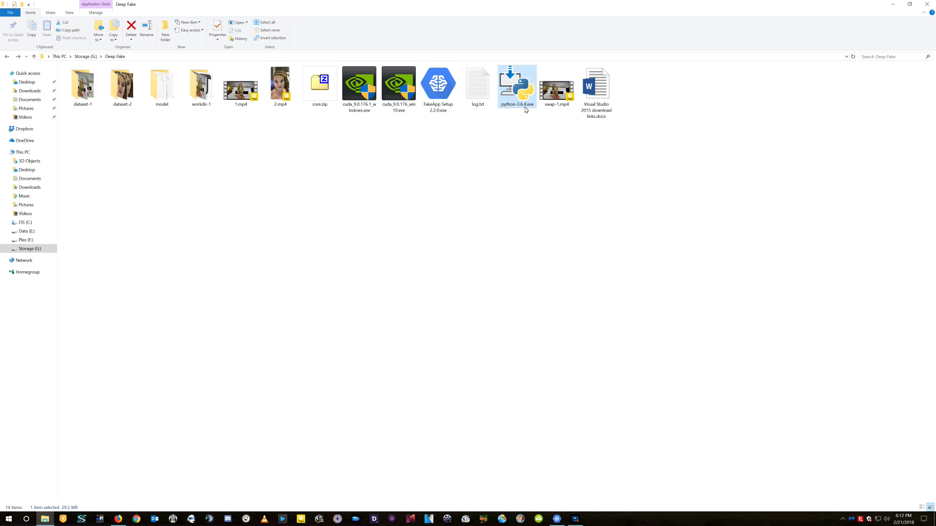
{"action": "left_click", "coordinate": [596, 97]}
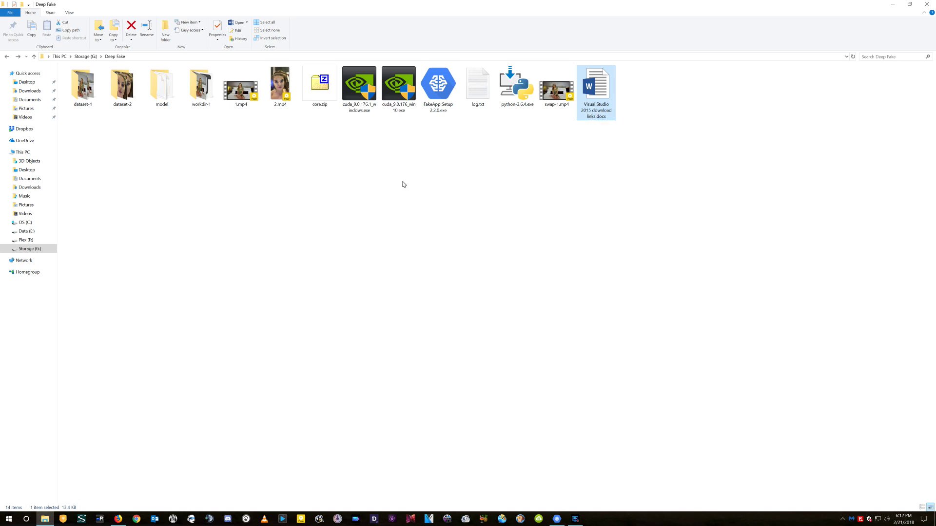
{"action": "left_click", "coordinate": [395, 90]}
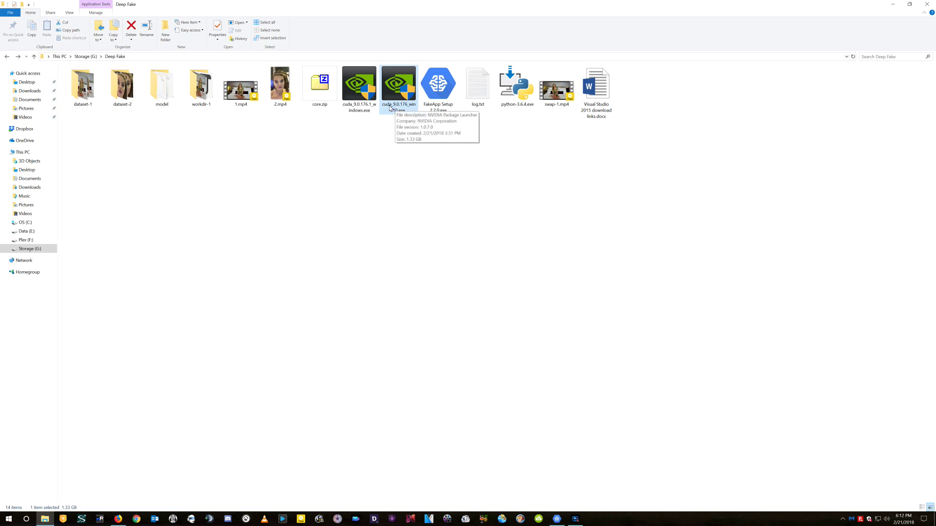
{"action": "left_click", "coordinate": [365, 110]}
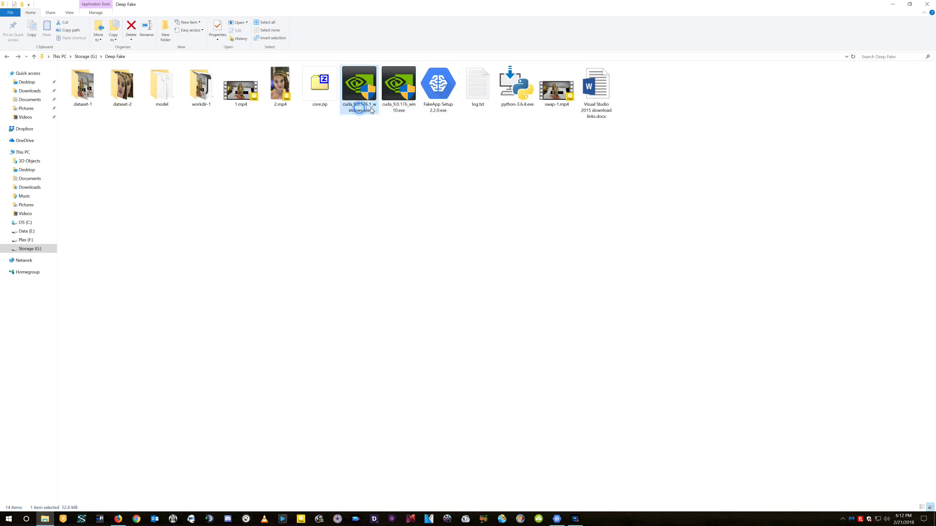
{"action": "left_click", "coordinate": [418, 194]}
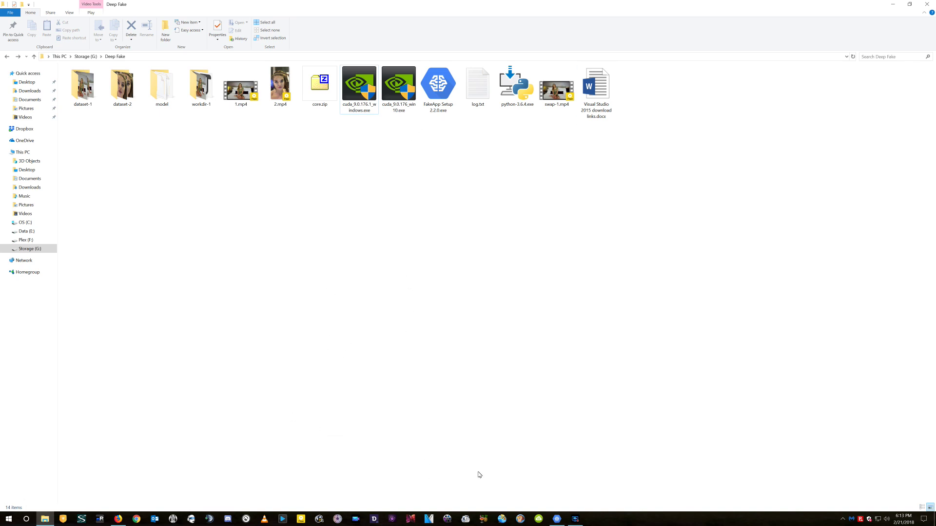
View the FakeApp Releases, Python and CUDA Toolkit 9.0 pages, then select the Visual Studio 2015 links document.
{"action": "left_click", "coordinate": [125, 519]}
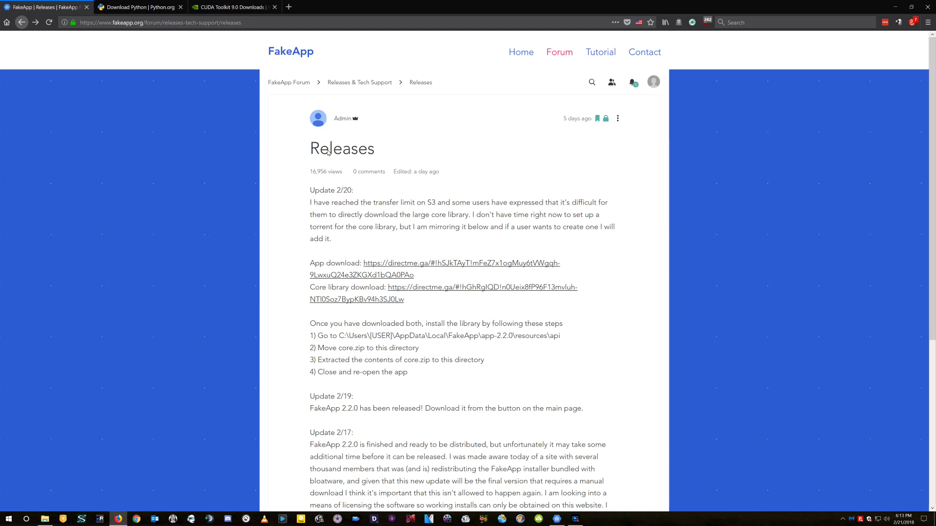
{"action": "left_click", "coordinate": [137, 8]}
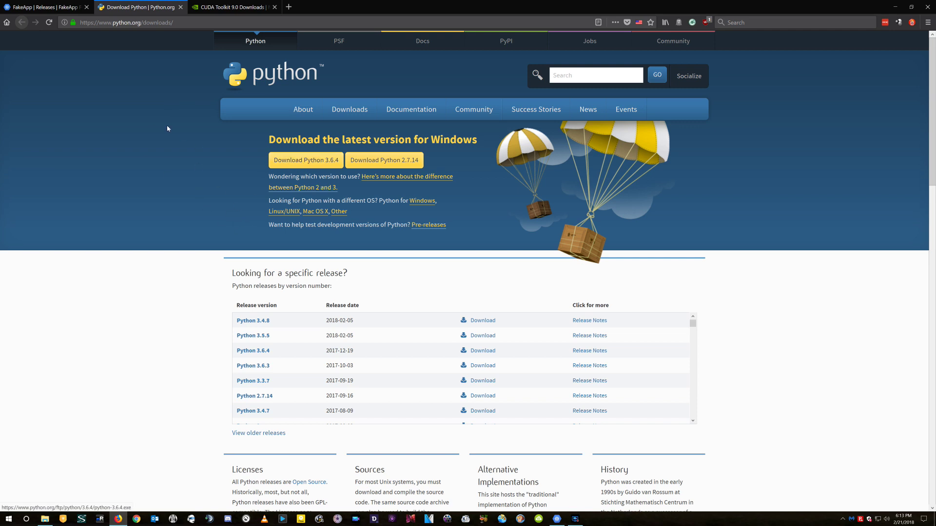
{"action": "left_click", "coordinate": [234, 8]}
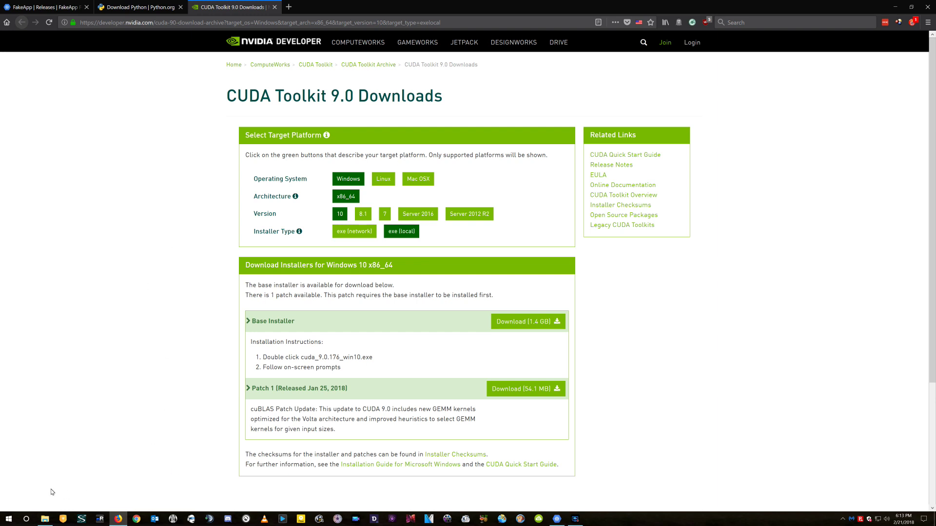
{"action": "left_click", "coordinate": [45, 520]}
{"action": "left_click", "coordinate": [597, 105]}
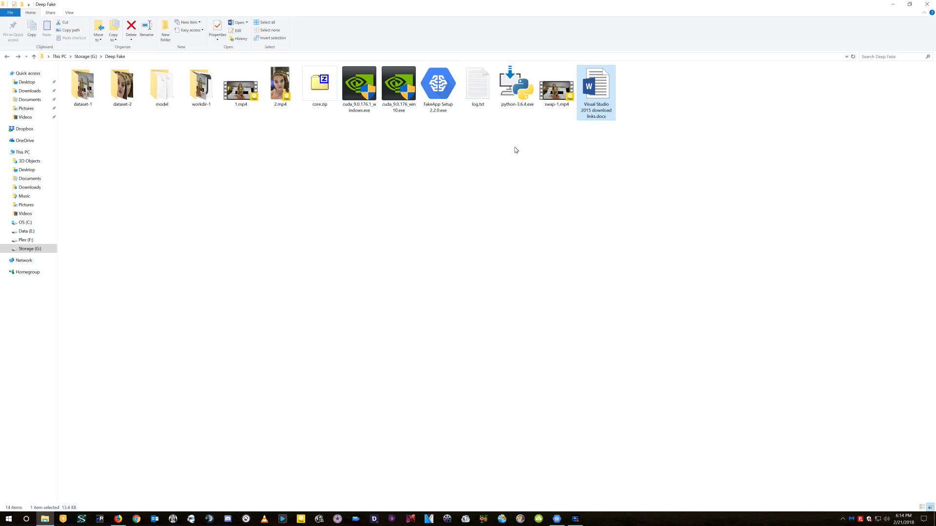
Select python-3.6.4.exe, the Visual Studio links document, the CUDA 9.0 installers and FakeApp Setup 2.2.0.
{"action": "left_click", "coordinate": [517, 93]}
{"action": "left_click", "coordinate": [597, 108]}
{"action": "left_click", "coordinate": [399, 88]}
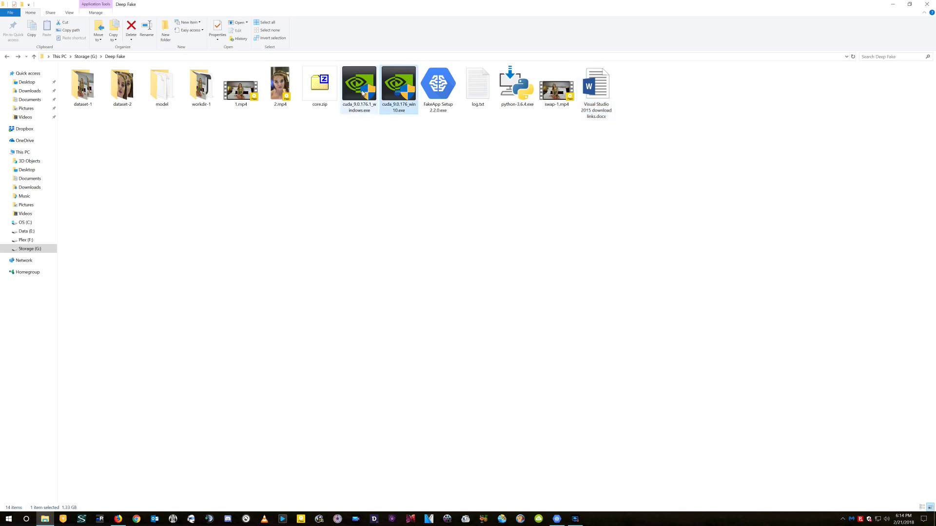
{"action": "double_click", "coordinate": [360, 88]}
{"action": "left_click", "coordinate": [452, 195]}
{"action": "key", "text": "Right"}
{"action": "key", "text": "Right"}
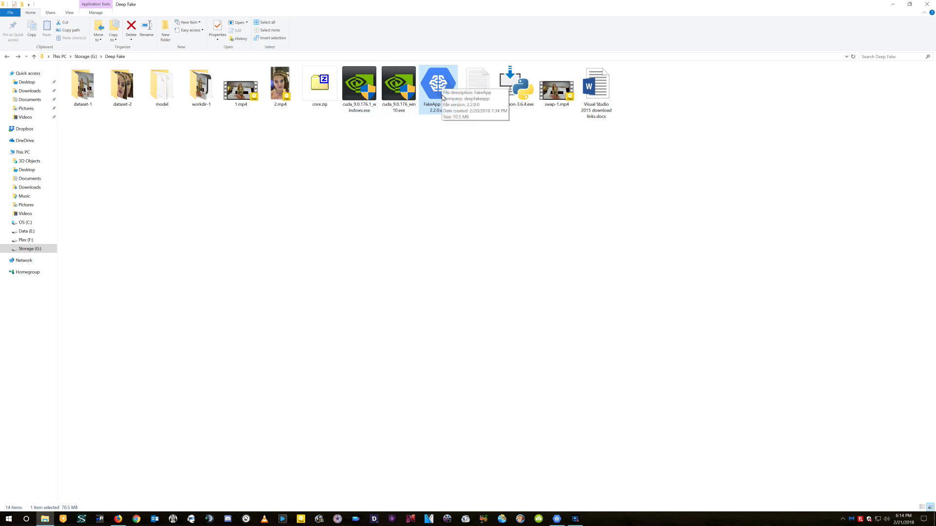
{"action": "left_click", "coordinate": [118, 519]}
Highlight the core library download line and its install path ending app-2.2.0\resources\api.
{"action": "left_click", "coordinate": [46, 9]}
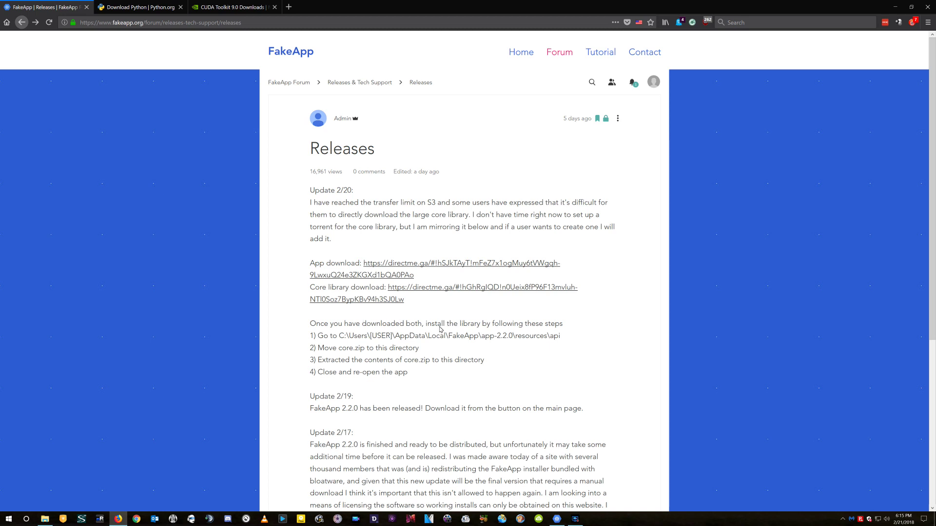
{"action": "left_click_drag", "start_coordinate": [311, 290], "coordinate": [350, 290]}
{"action": "left_click_drag", "start_coordinate": [339, 338], "coordinate": [561, 341]}
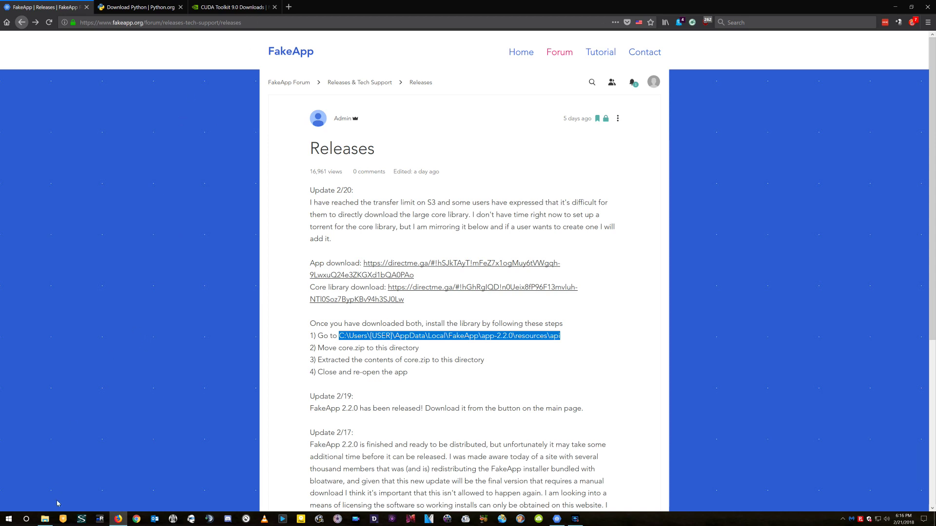
{"action": "left_click", "coordinate": [44, 519]}
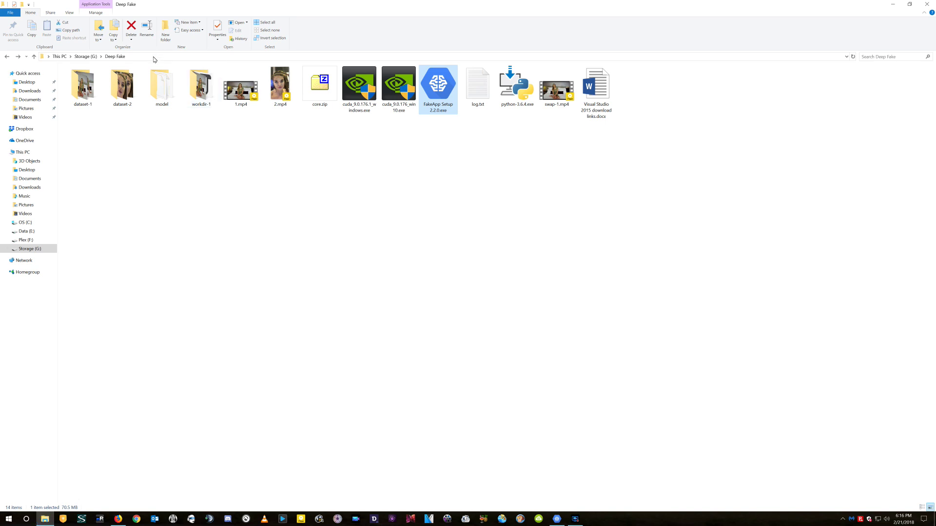
{"action": "left_click", "coordinate": [153, 57]}
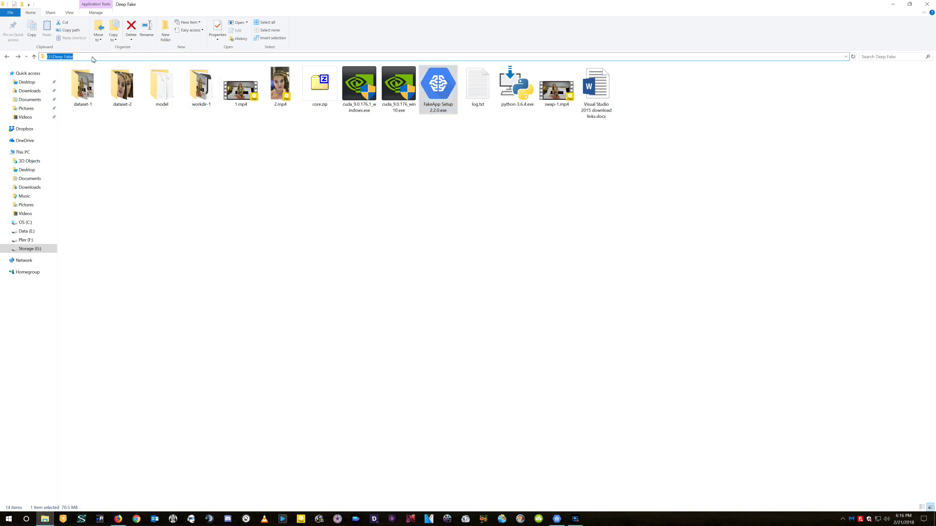
{"action": "left_click", "coordinate": [76, 59]}
{"action": "type", "text": "cm"}
{"action": "left_click", "coordinate": [167, 142]}
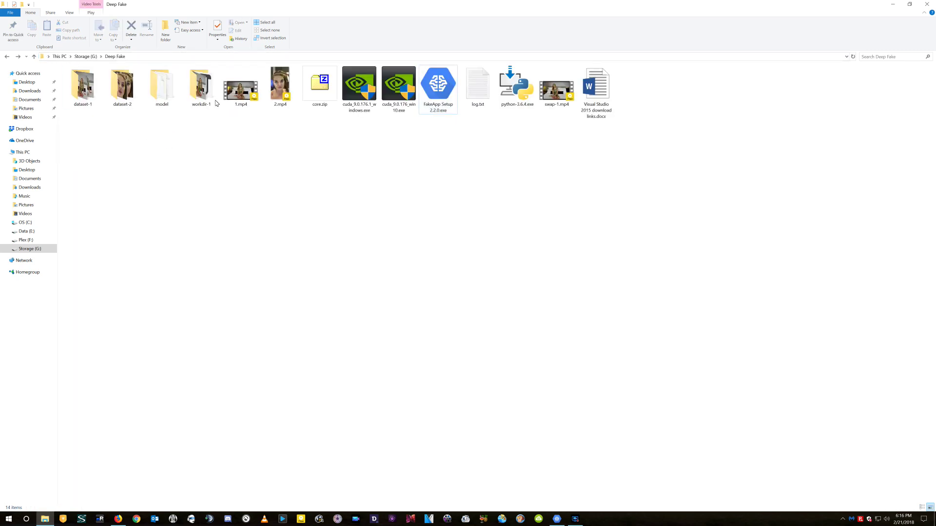
{"action": "left_click", "coordinate": [126, 515]}
Highlight the core.zip move step in the install instructions, then bring up FakeApp v2.2.0.
{"action": "left_click", "coordinate": [437, 348]}
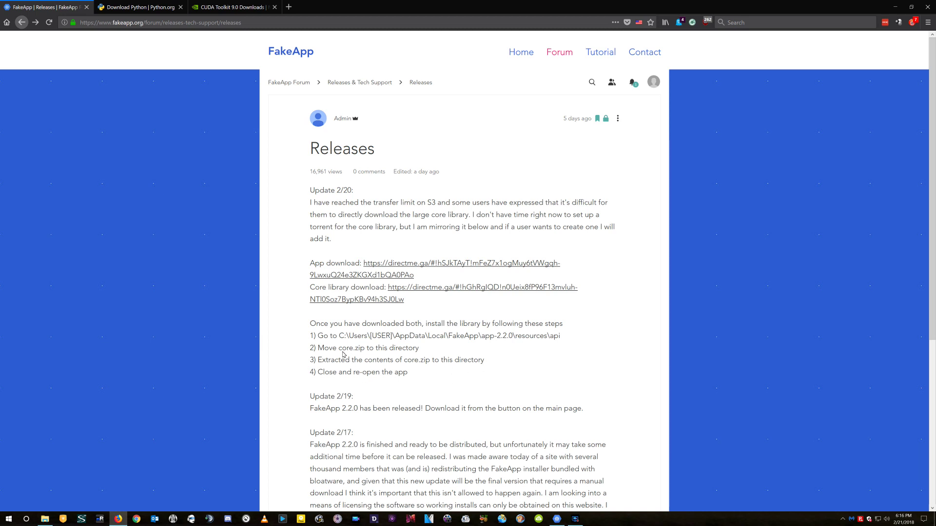
{"action": "left_click_drag", "start_coordinate": [341, 351], "coordinate": [485, 364]}
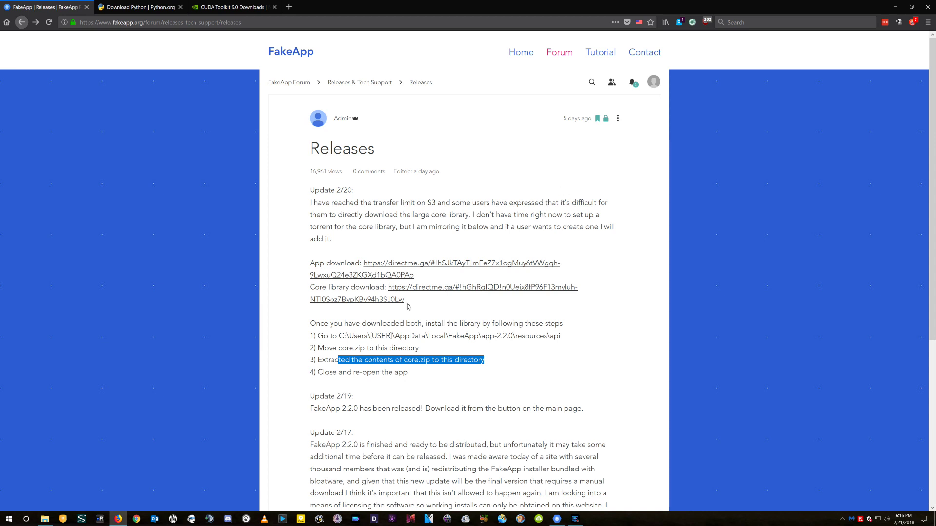
{"action": "left_click", "coordinate": [539, 381]}
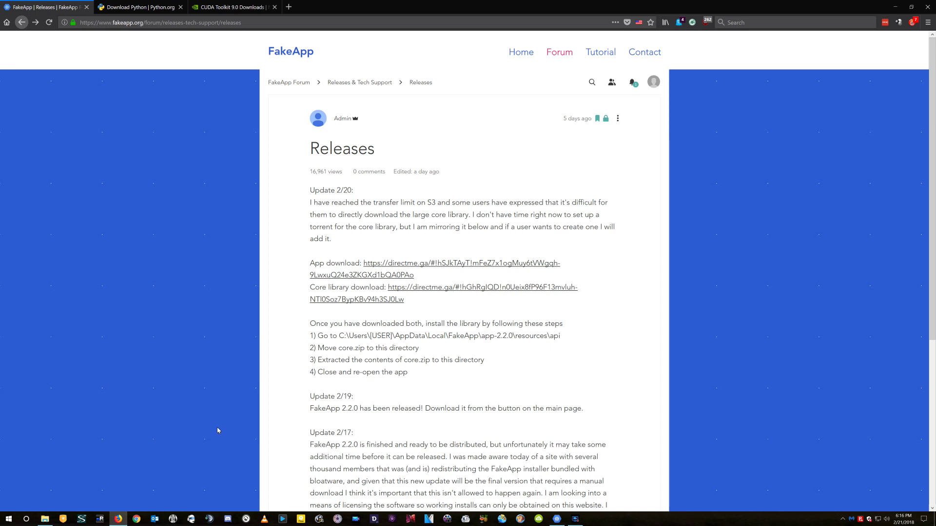
{"action": "left_click", "coordinate": [556, 519]}
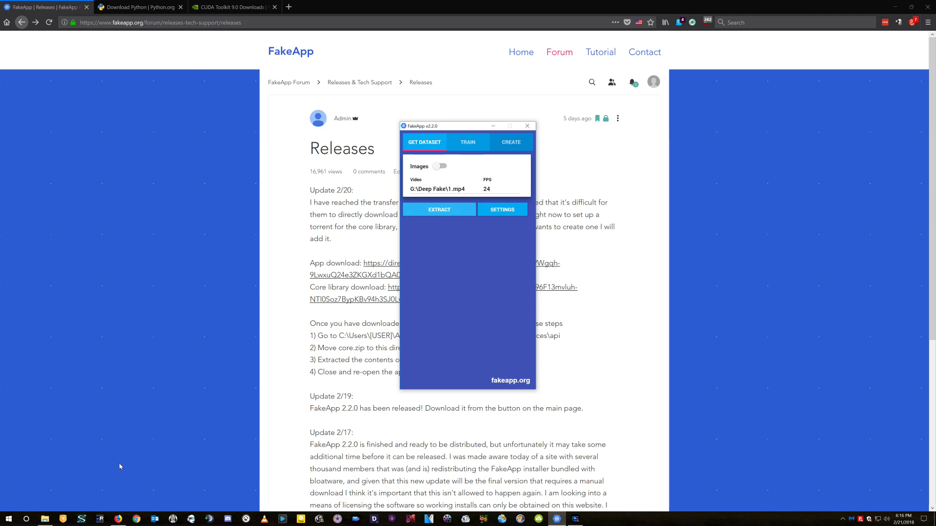
Bring the Deep Fake folder forward and inspect its folder path.
{"action": "left_click", "coordinate": [46, 518]}
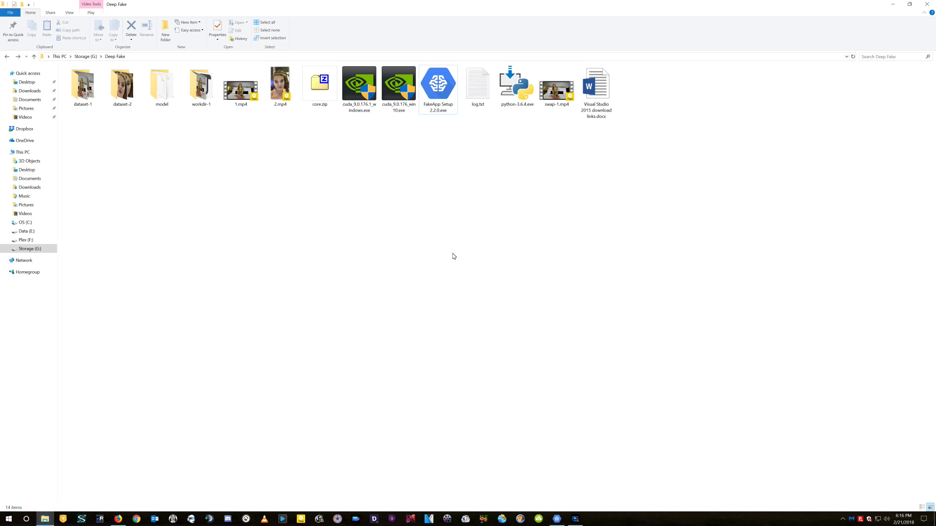
{"action": "left_click", "coordinate": [145, 56]}
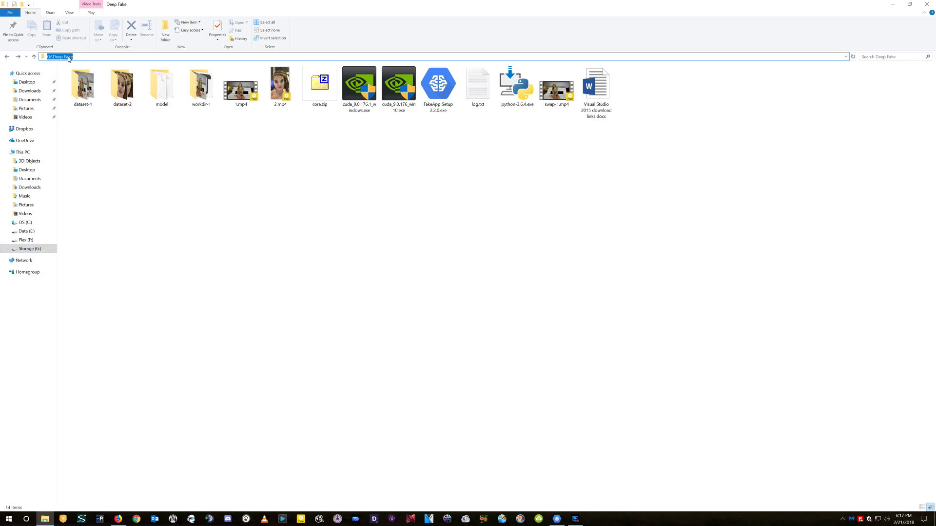
{"action": "left_click", "coordinate": [258, 182]}
Compare the source videos 1.mp4 and 2.mp4 by selecting each in turn.
{"action": "left_click", "coordinate": [242, 90]}
{"action": "left_click", "coordinate": [280, 95], "text": "ctrl"}
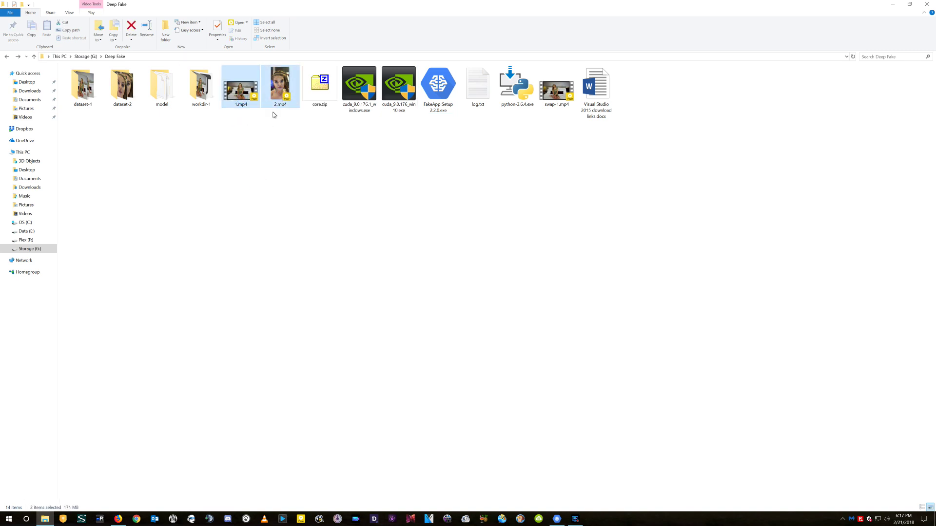
{"action": "left_click", "coordinate": [294, 156]}
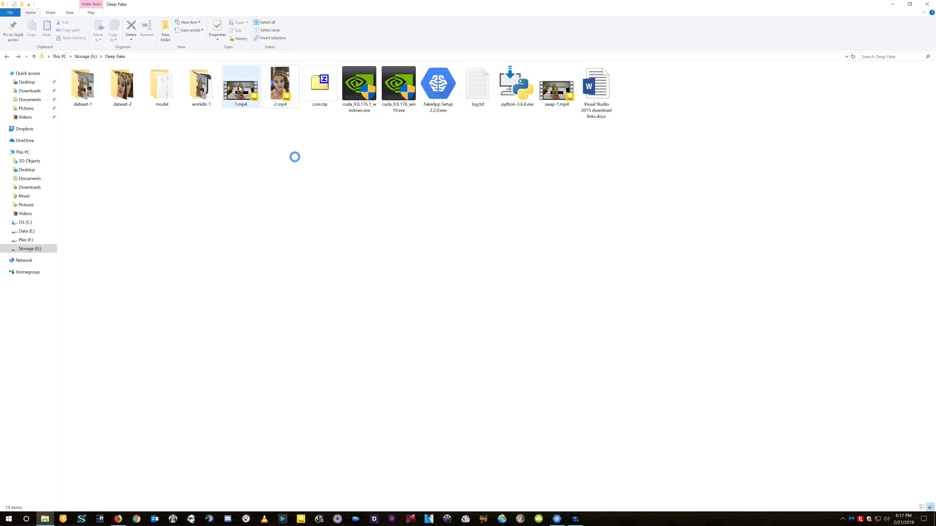
{"action": "left_click", "coordinate": [240, 88]}
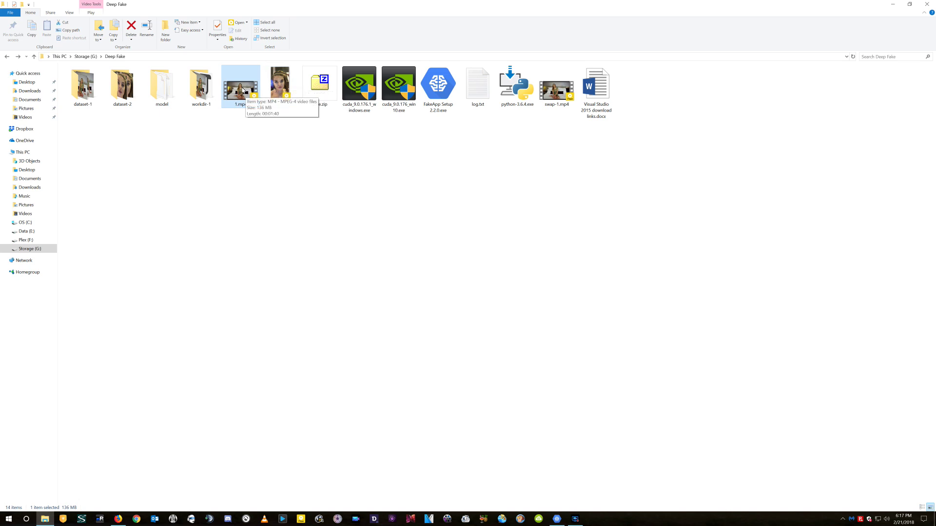
{"action": "left_click", "coordinate": [288, 161]}
{"action": "left_click", "coordinate": [275, 101]}
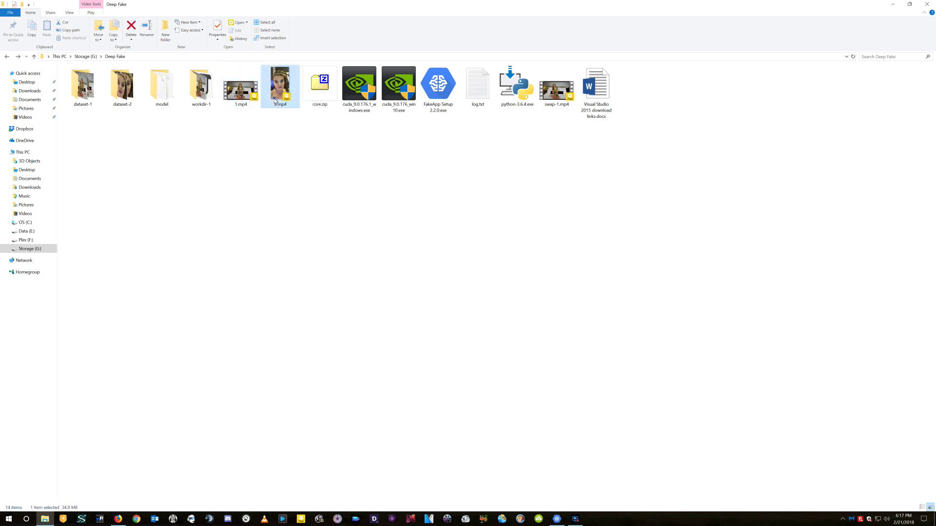
{"action": "left_click", "coordinate": [229, 101]}
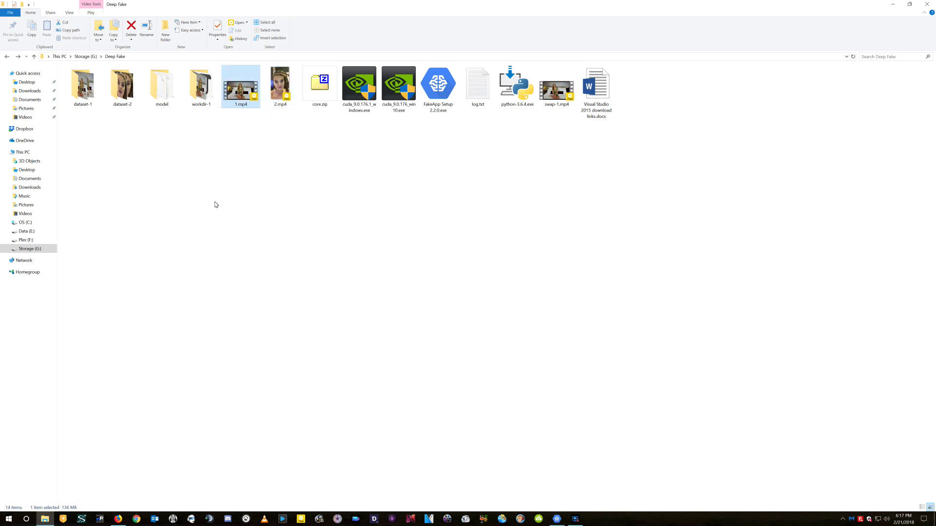
{"action": "left_click", "coordinate": [557, 519]}
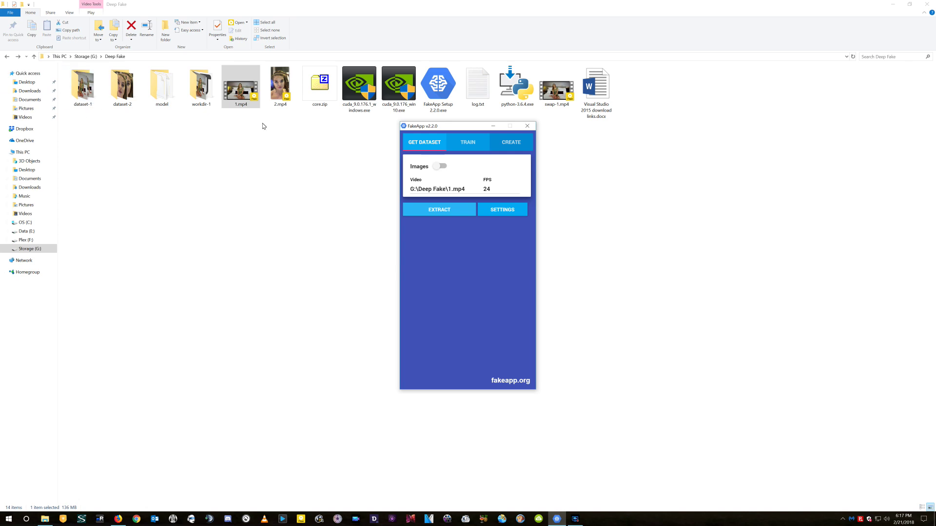
{"action": "double_click", "coordinate": [87, 93]}
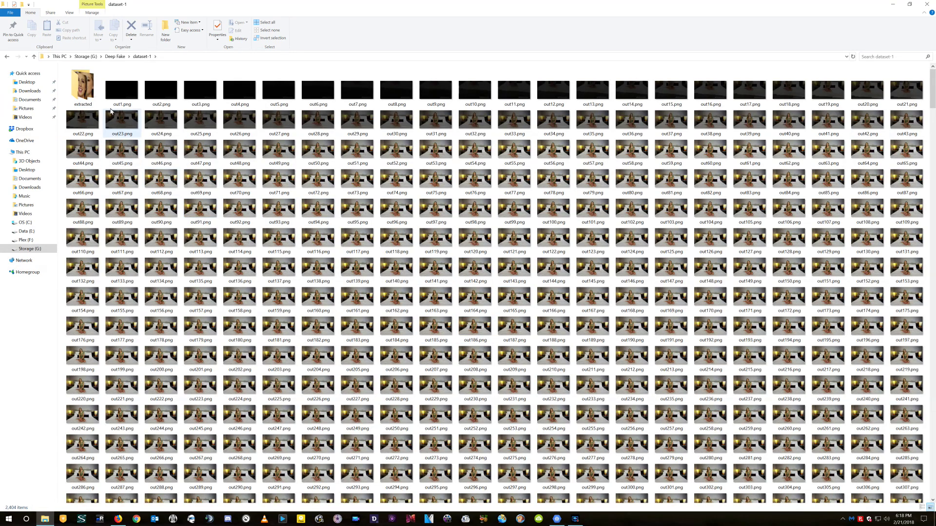
{"action": "double_click", "coordinate": [82, 89]}
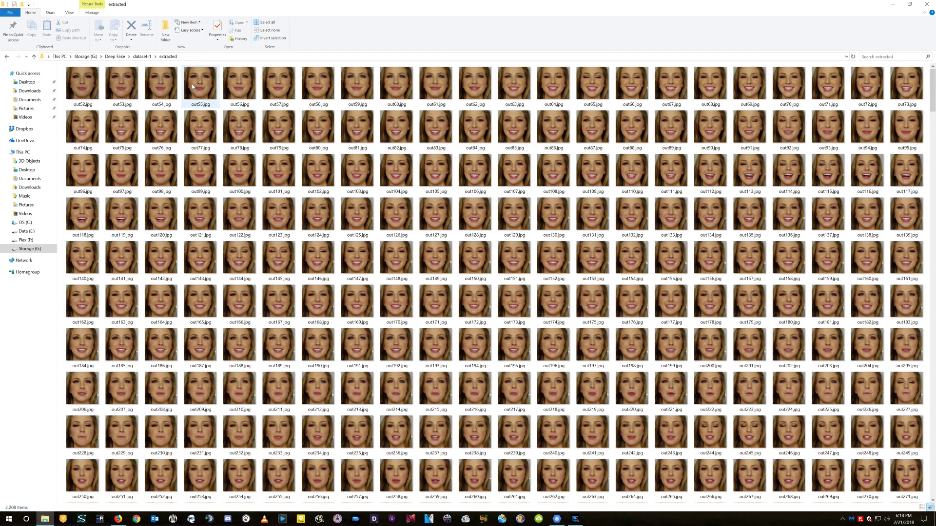
{"action": "left_click", "coordinate": [197, 57]}
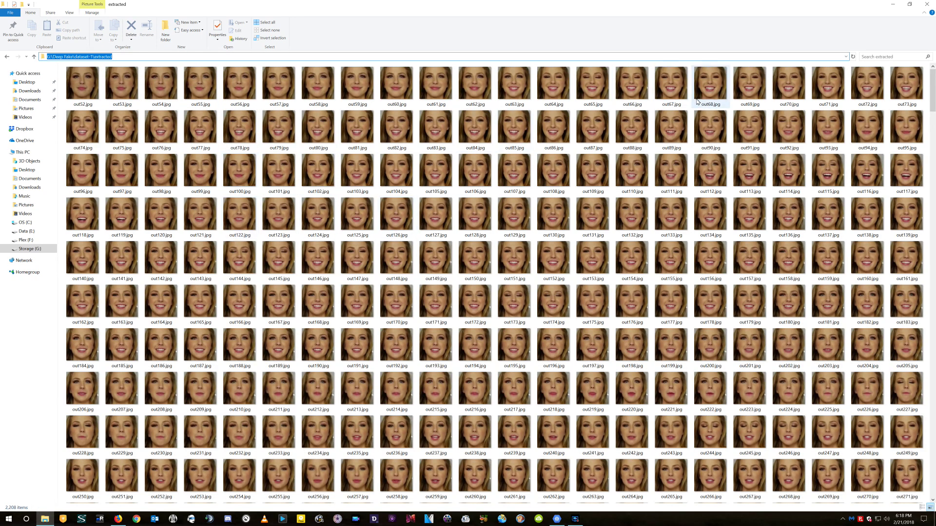
{"action": "scroll", "coordinate": [540, 344], "scroll_direction": "down", "scroll_amount": 3}
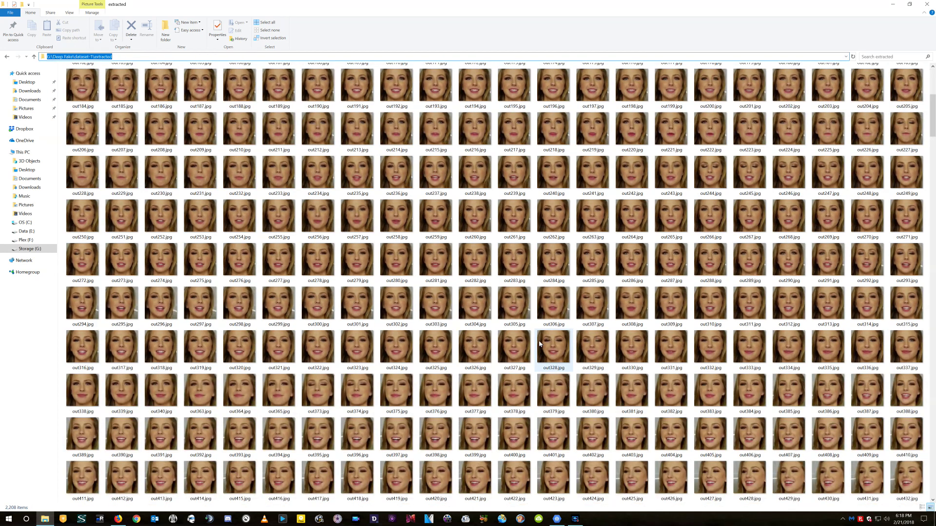
{"action": "scroll", "coordinate": [428, 275], "scroll_direction": "up", "scroll_amount": 3}
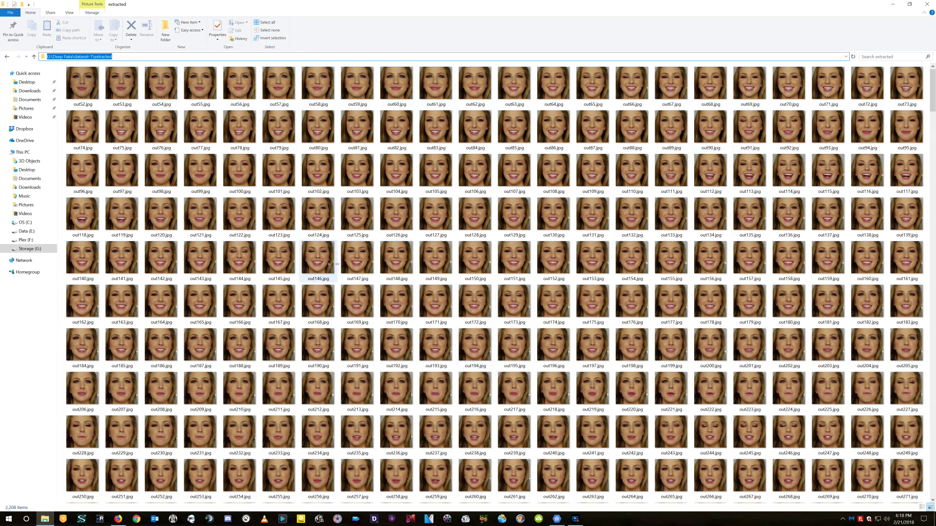
{"action": "scroll", "coordinate": [594, 386], "scroll_direction": "down", "scroll_amount": 15}
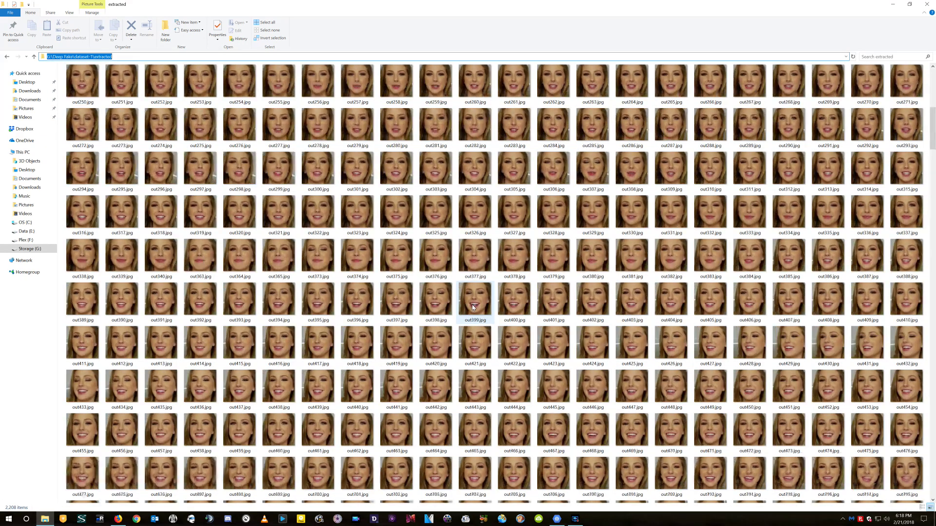
{"action": "key", "text": "alt+Left"}
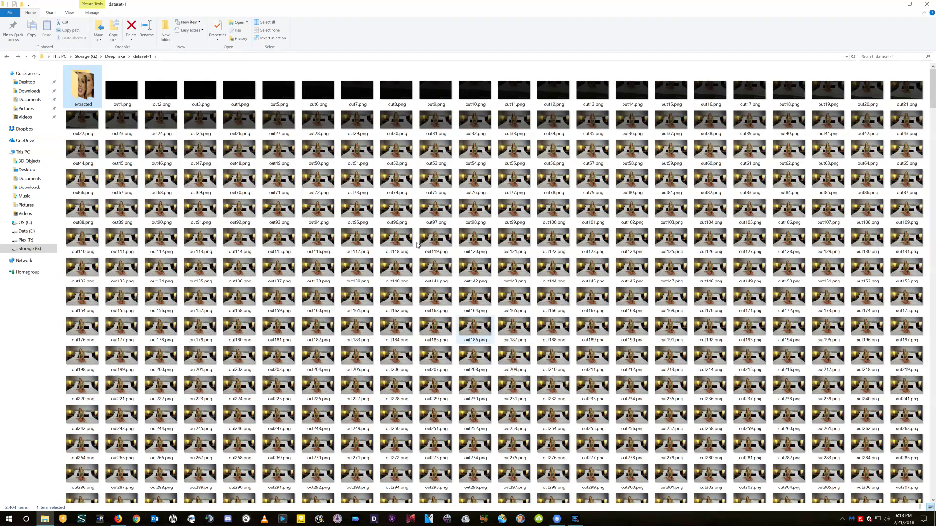
{"action": "key", "text": "alt+Left"}
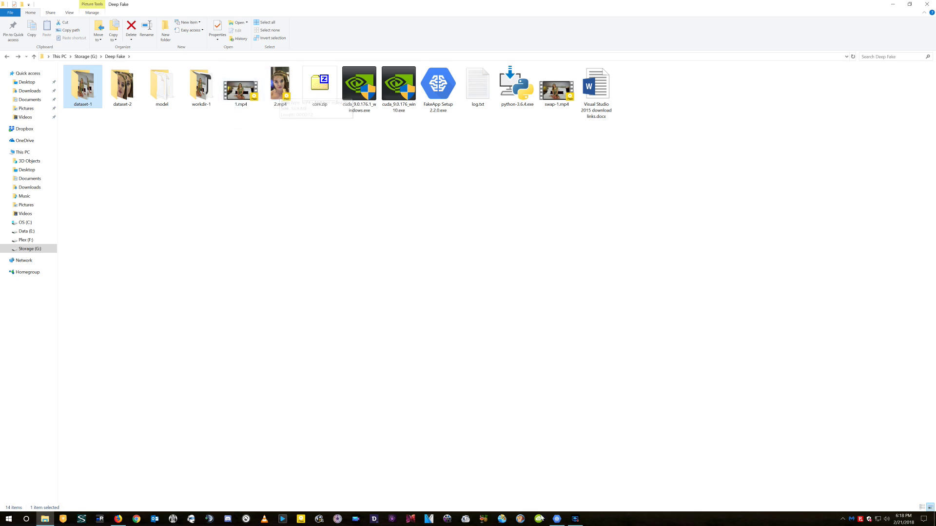
Show FakeApp's Get Dataset settings for G:\Deep Fake\1.mp4 at 24 FPS.
{"action": "left_click", "coordinate": [557, 519]}
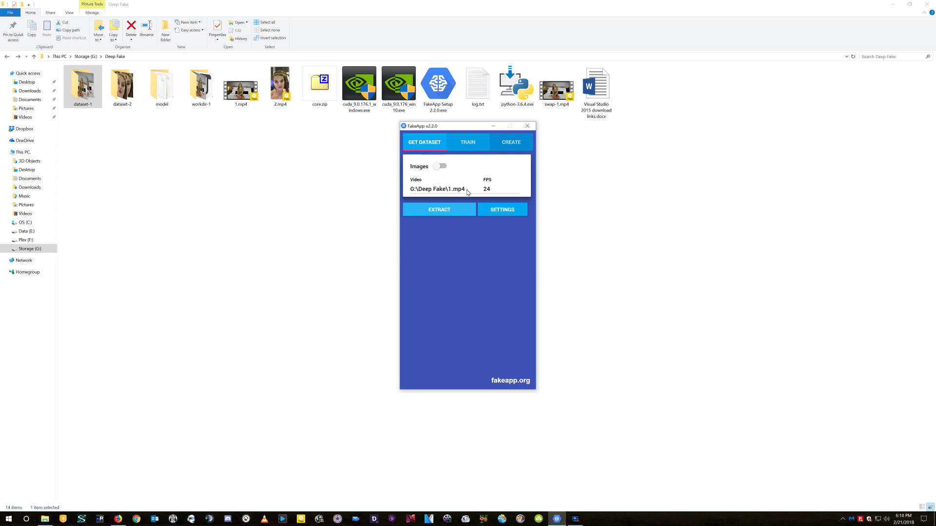
Browse dataset-2's 1,251 frames and its extracted folder of 1,056 face crops, then return to Deep Fake.
{"action": "left_click", "coordinate": [137, 101]}
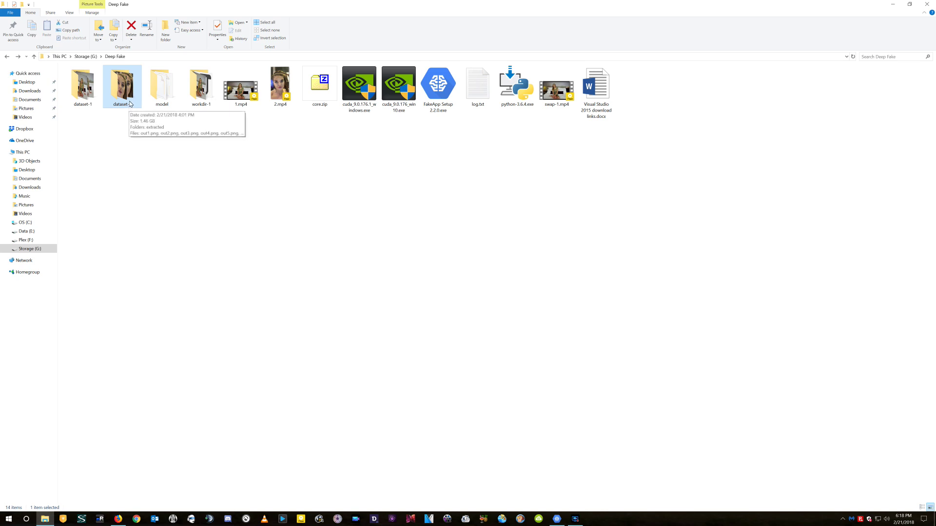
{"action": "double_click", "coordinate": [126, 93]}
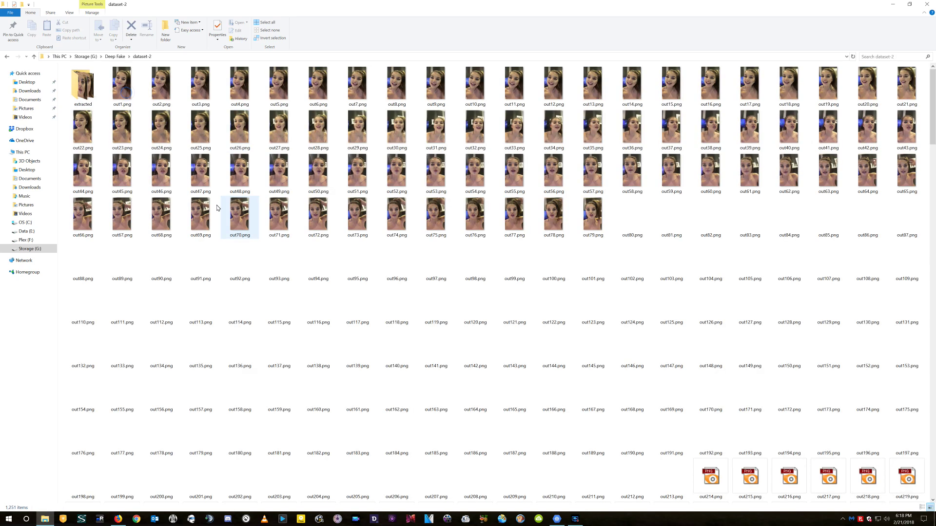
{"action": "double_click", "coordinate": [86, 92]}
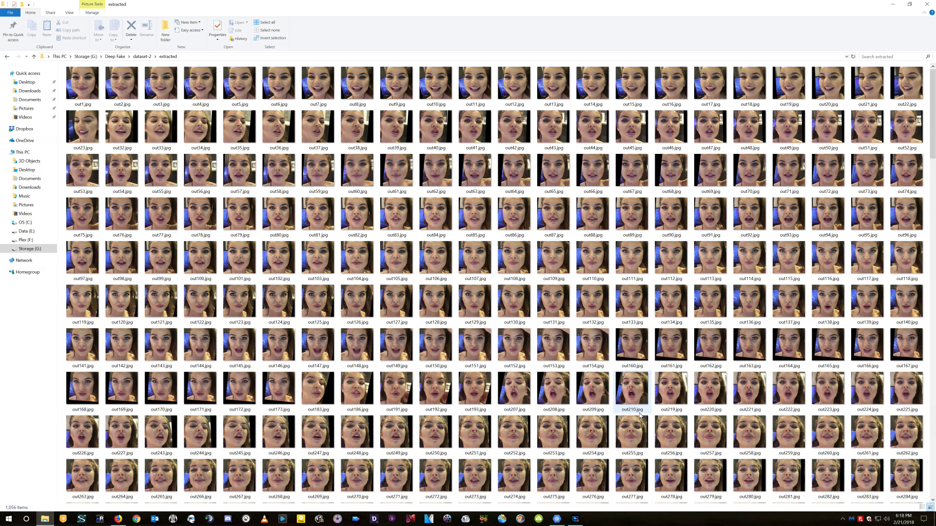
{"action": "key", "text": "alt+Up"}
{"action": "key", "text": "alt+Up"}
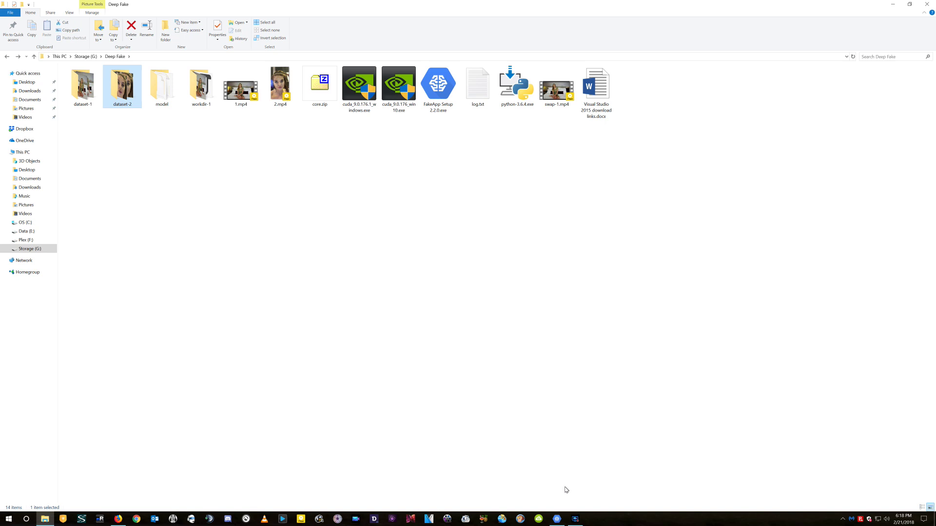
Show FakeApp's TRAIN settings, then open dataset-1 and its extracted folder of 2,208 face crops.
{"action": "left_click", "coordinate": [556, 519]}
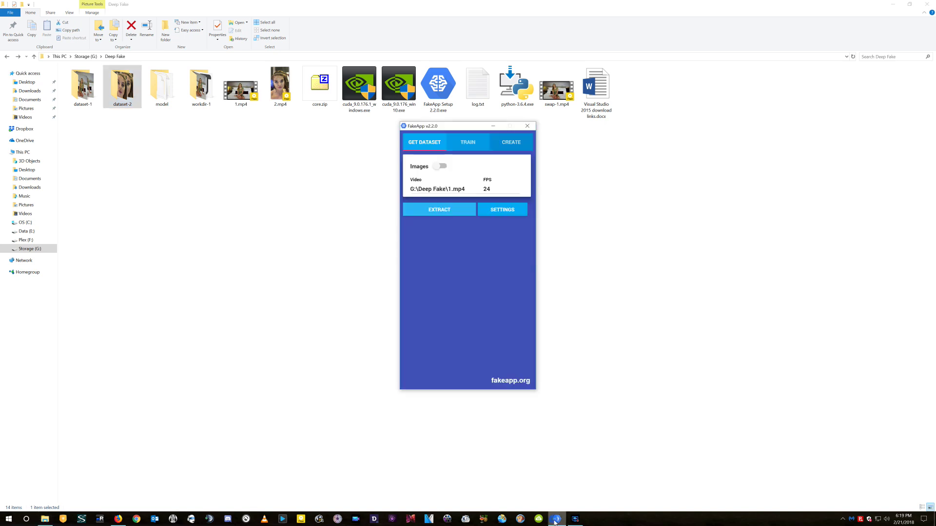
{"action": "left_click", "coordinate": [471, 149]}
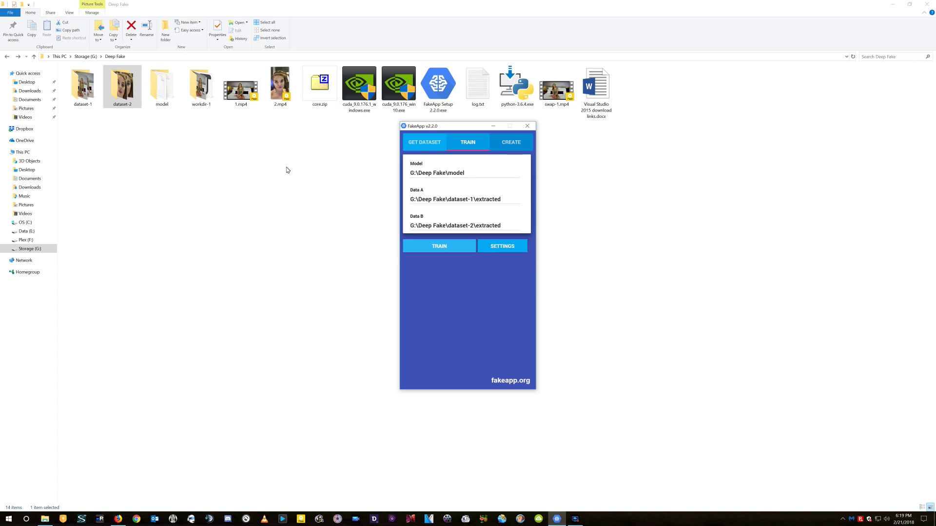
{"action": "left_click", "coordinate": [184, 148]}
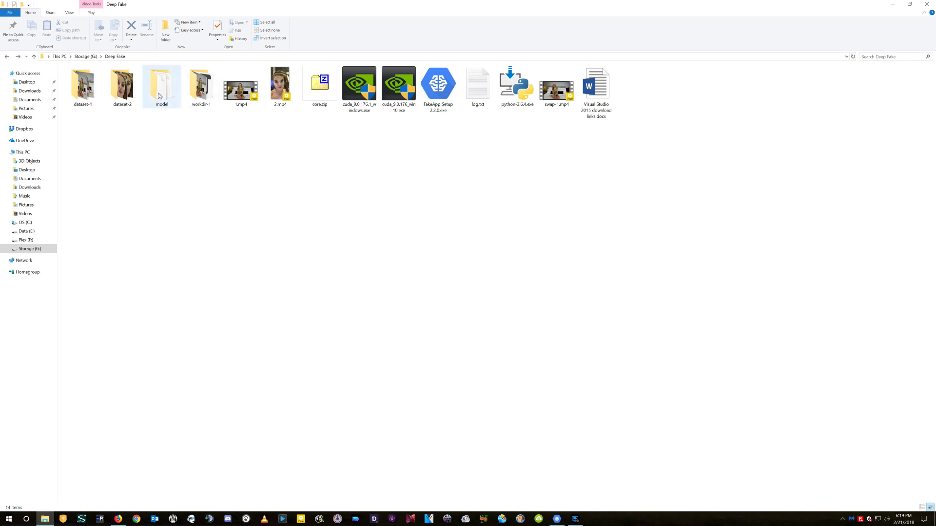
{"action": "left_click", "coordinate": [556, 518]}
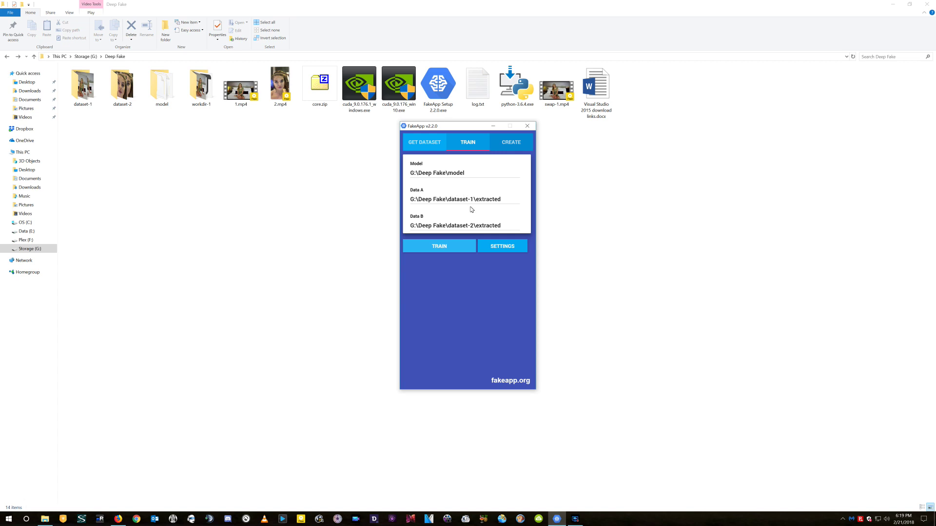
{"action": "double_click", "coordinate": [86, 92]}
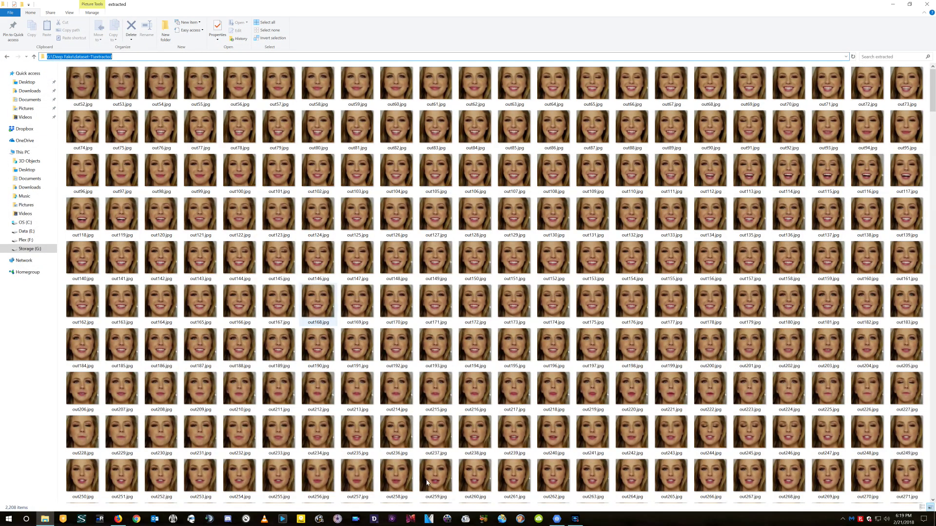
Navigate from dataset-1 to dataset-2's extracted face crops, the Data B folder, and show its full path.
{"action": "left_click", "coordinate": [557, 518]}
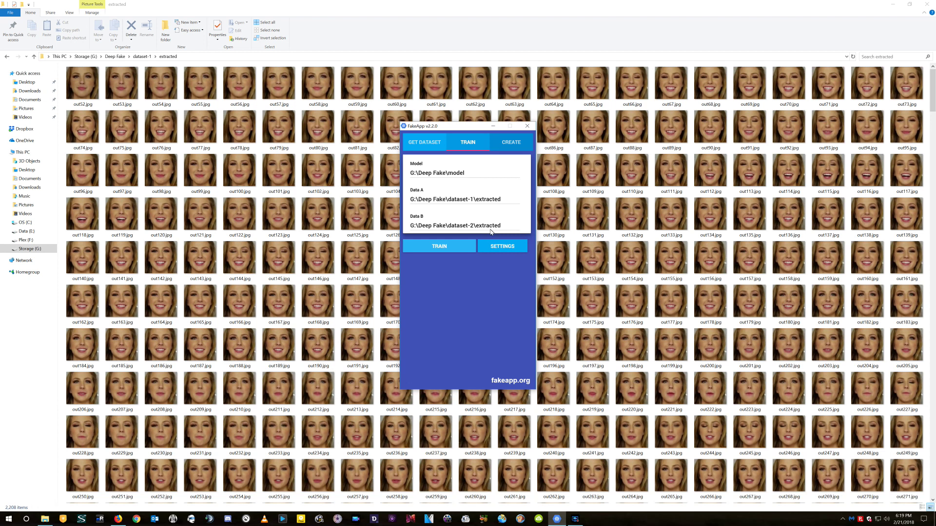
{"action": "left_click", "coordinate": [296, 204]}
{"action": "key", "text": "alt+Up"}
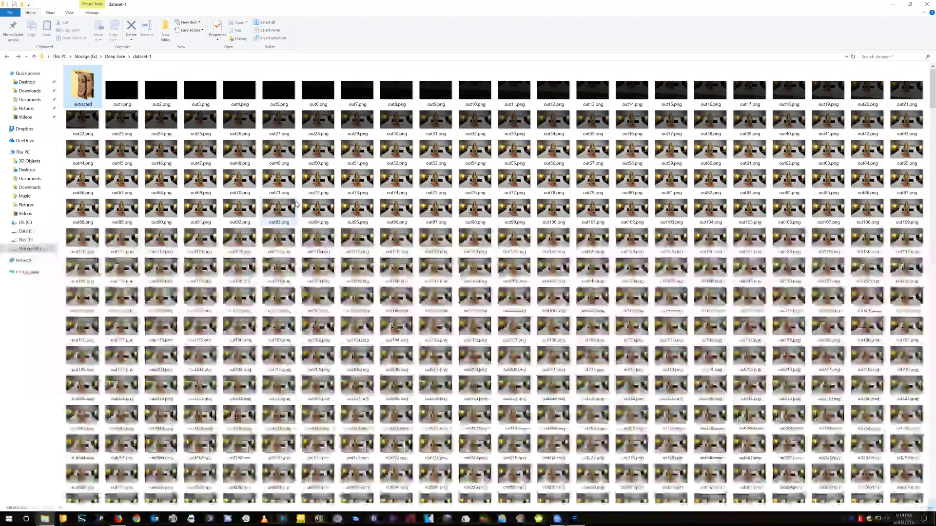
{"action": "key", "text": "alt+Up"}
{"action": "double_click", "coordinate": [123, 86]}
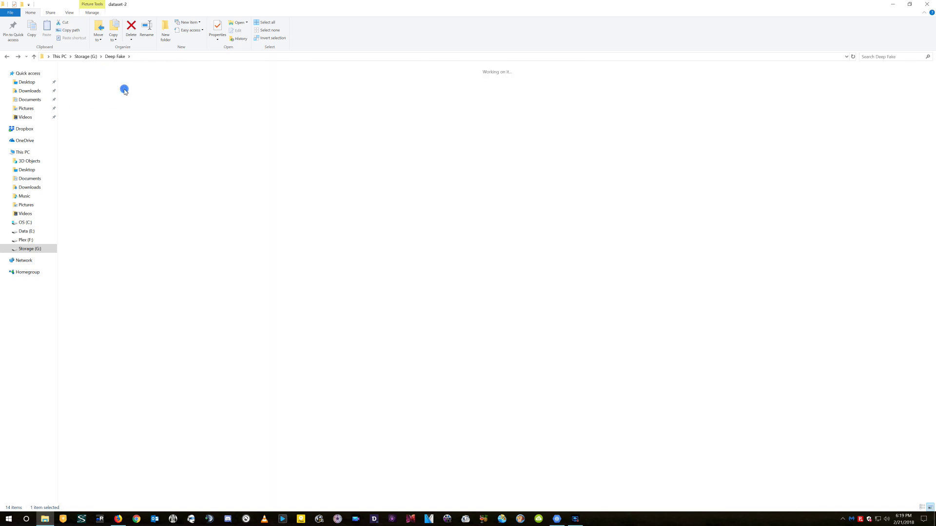
{"action": "double_click", "coordinate": [86, 91]}
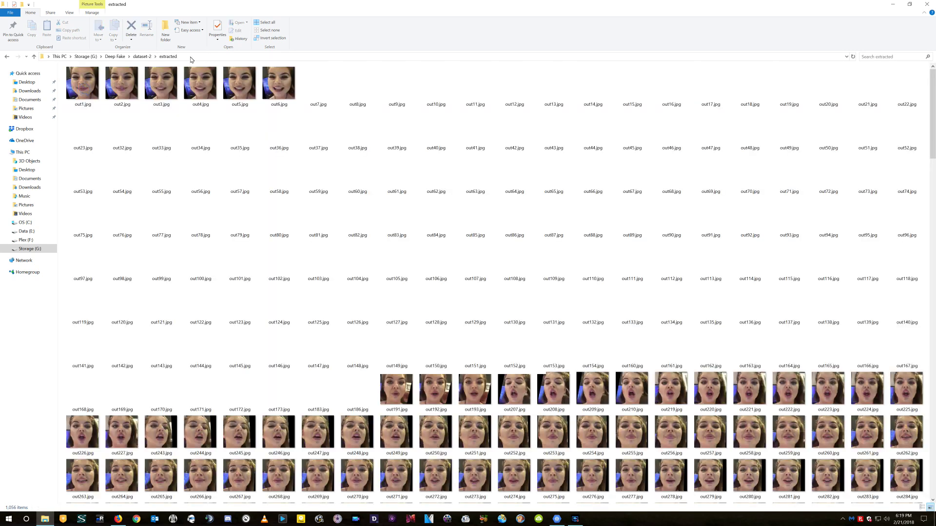
{"action": "left_click", "coordinate": [197, 56]}
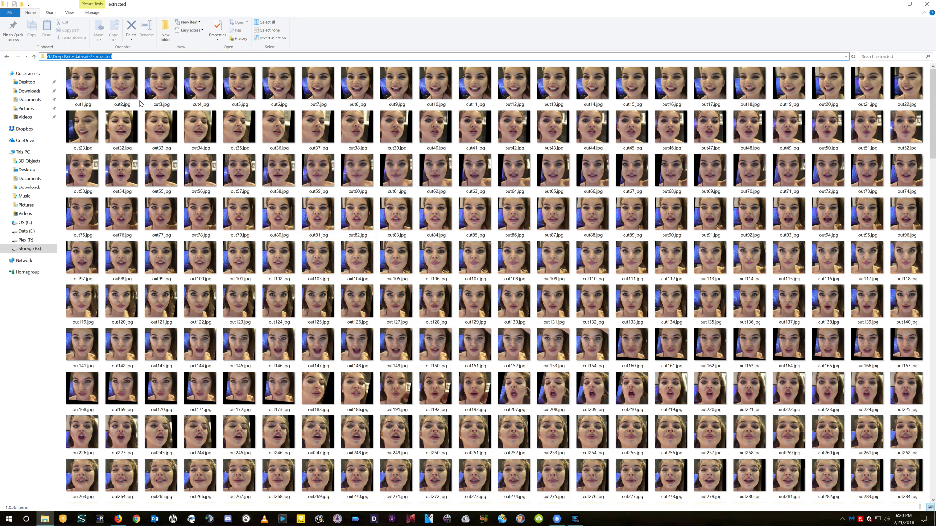
{"action": "left_click", "coordinate": [557, 519]}
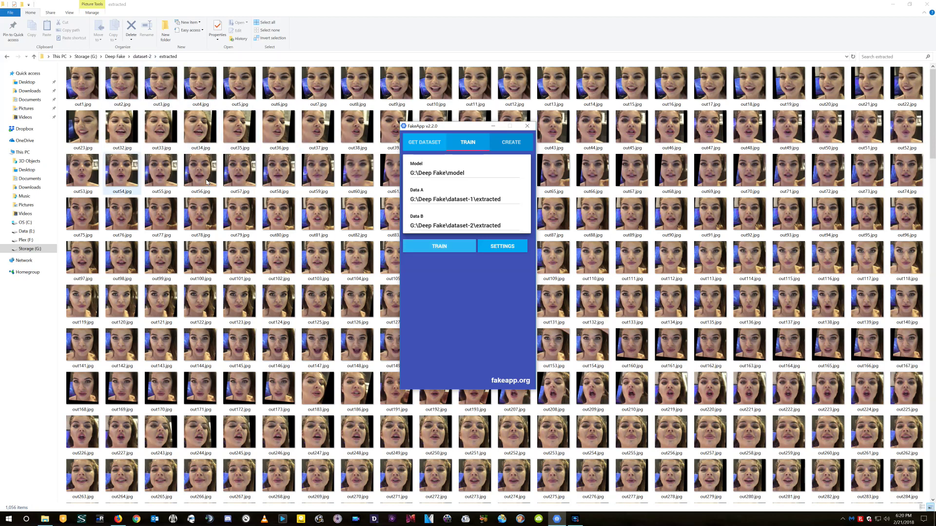
Train the model to Loss A 0.07868 and Loss B 0.09863, then close FakeApp and return to Deep Fake.
{"action": "left_click", "coordinate": [435, 249]}
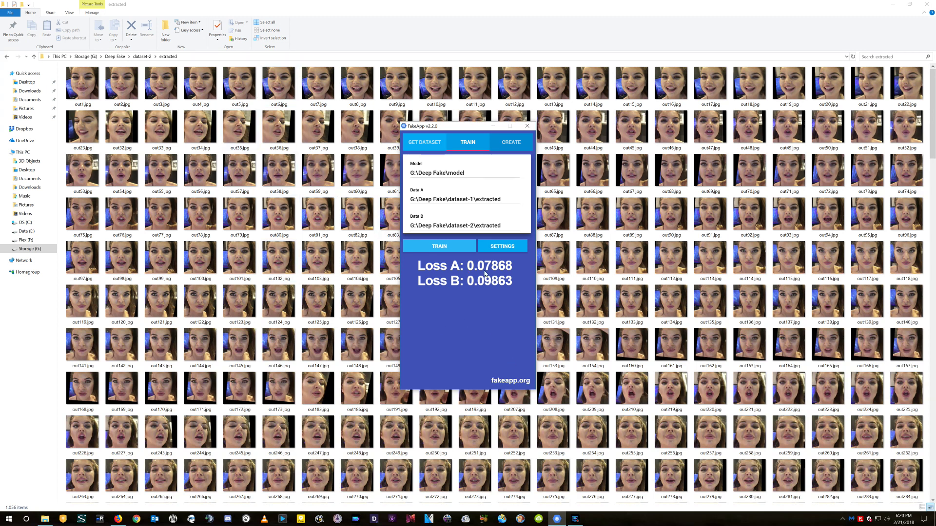
{"action": "left_click", "coordinate": [527, 126]}
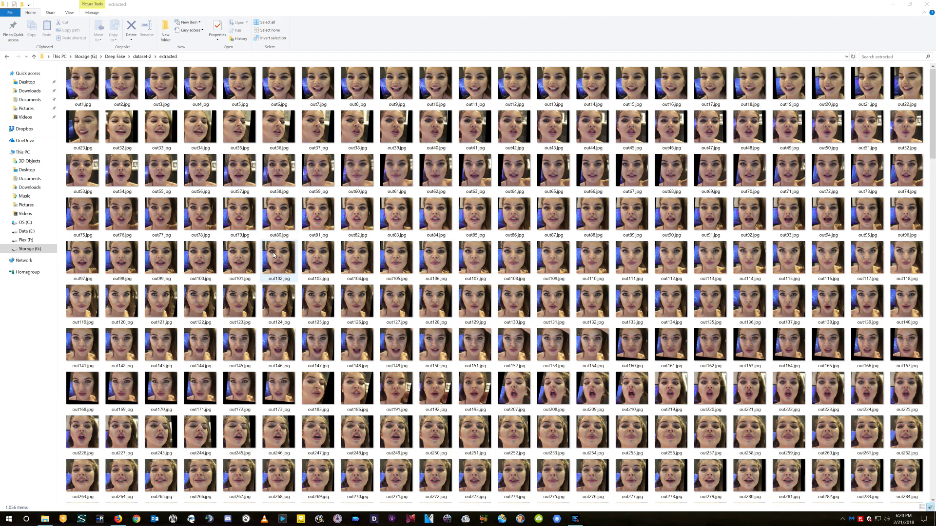
{"action": "key", "text": "alt+Up"}
{"action": "key", "text": "alt+Up"}
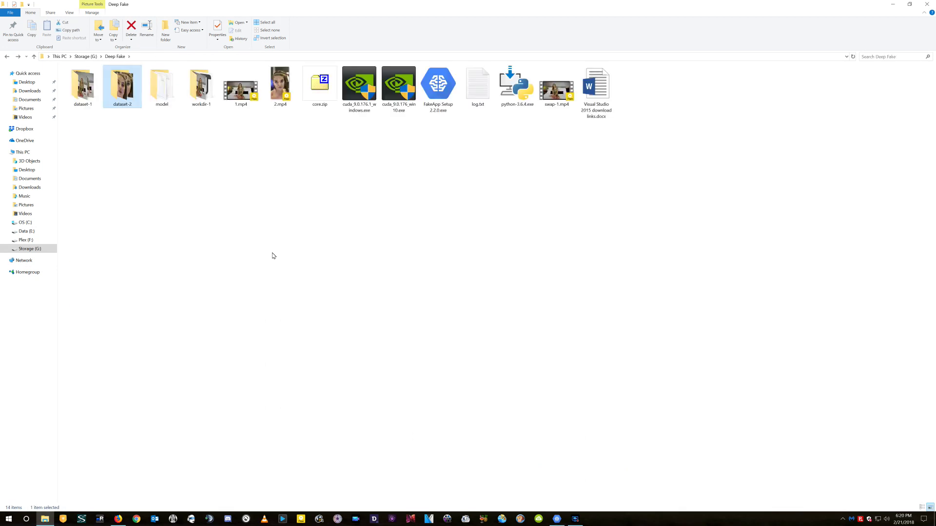
On the Create tab, set the video to G:\Deep Fake\1.mp4 and FPS to 24.
{"action": "left_click", "coordinate": [556, 518]}
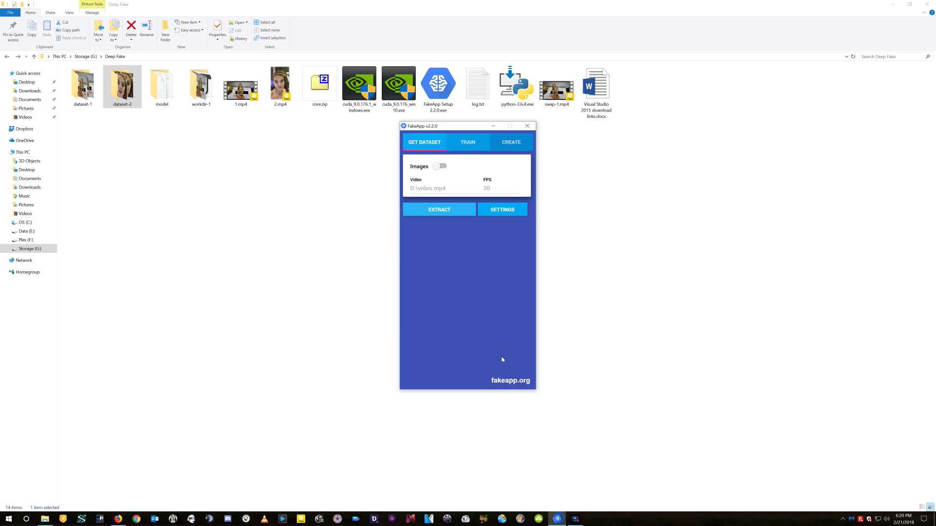
{"action": "left_click", "coordinate": [512, 144]}
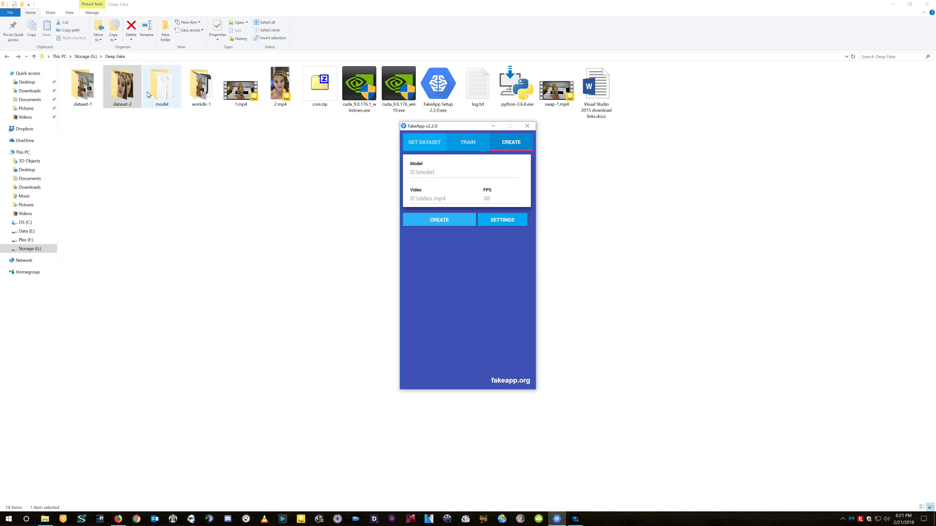
{"action": "left_click", "coordinate": [166, 86]}
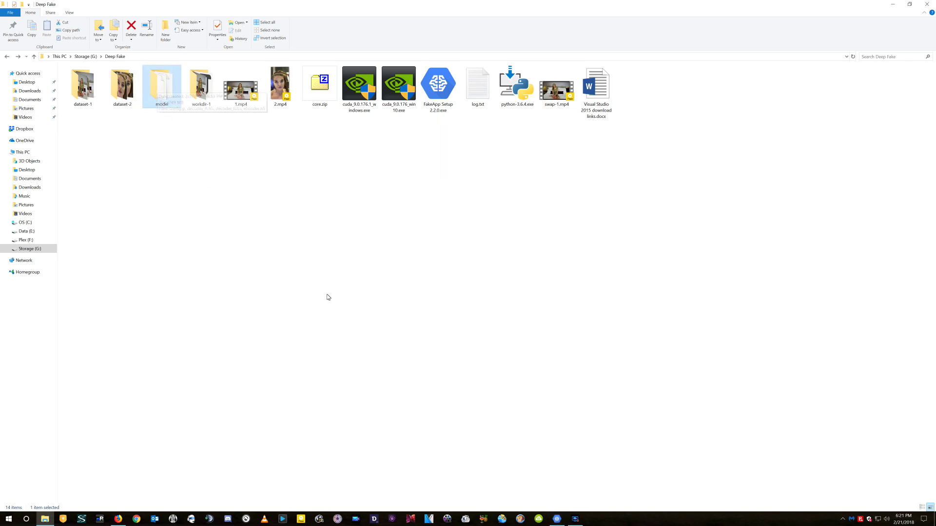
{"action": "left_click", "coordinate": [558, 519]}
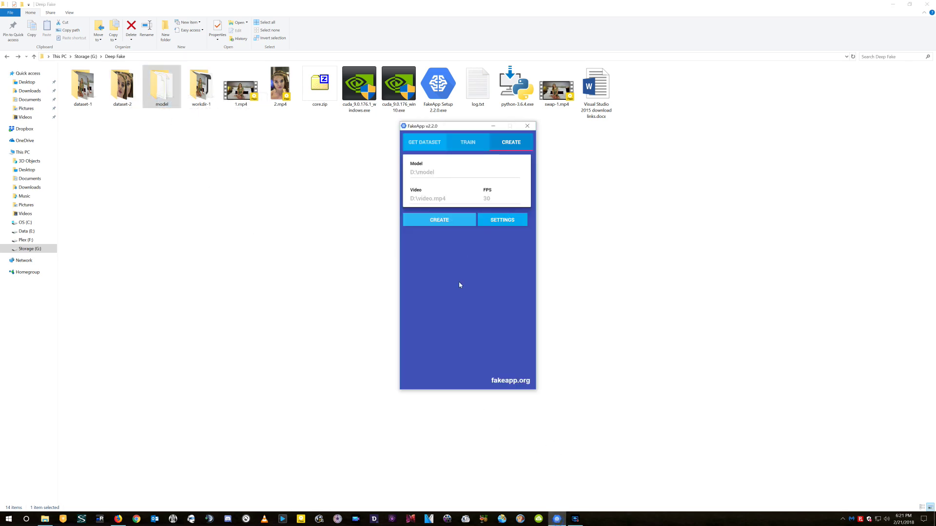
{"action": "left_click", "coordinate": [436, 201]}
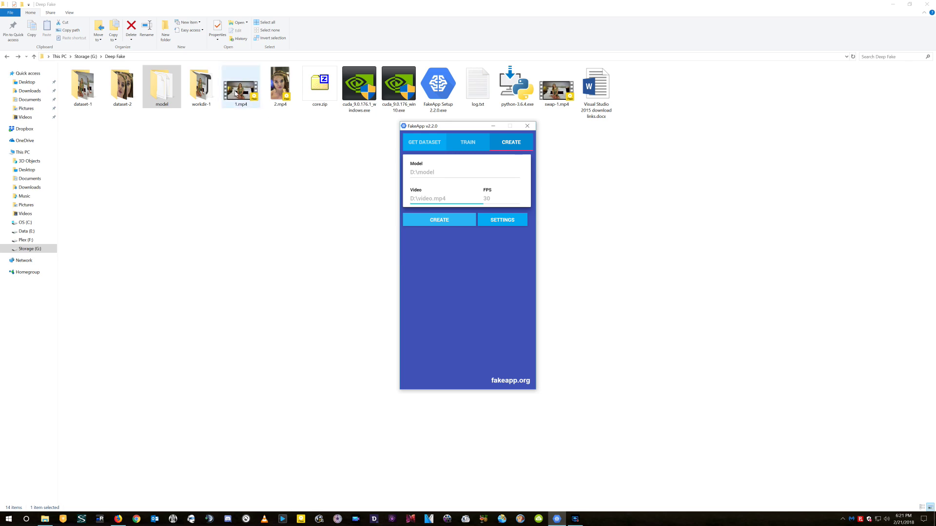
{"action": "left_click", "coordinate": [164, 59]}
{"action": "key", "text": "ctrl+c"}
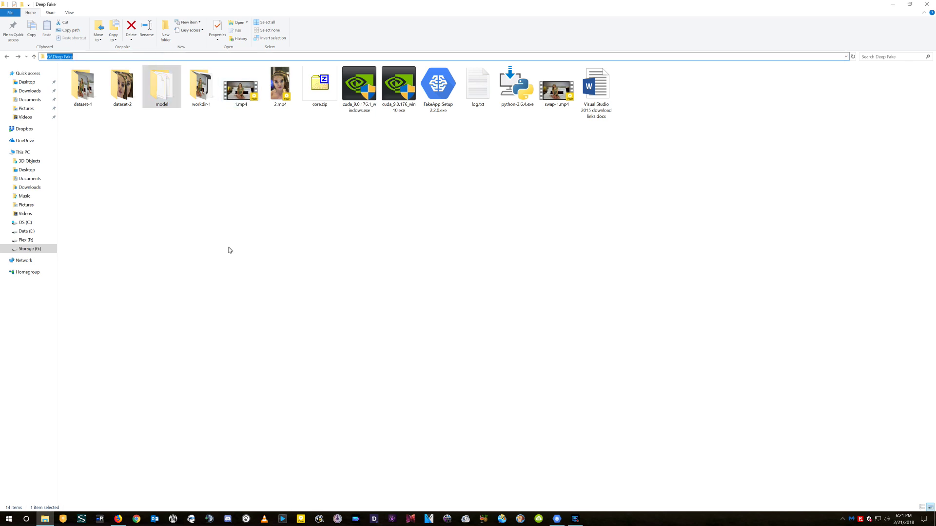
{"action": "left_click", "coordinate": [556, 519]}
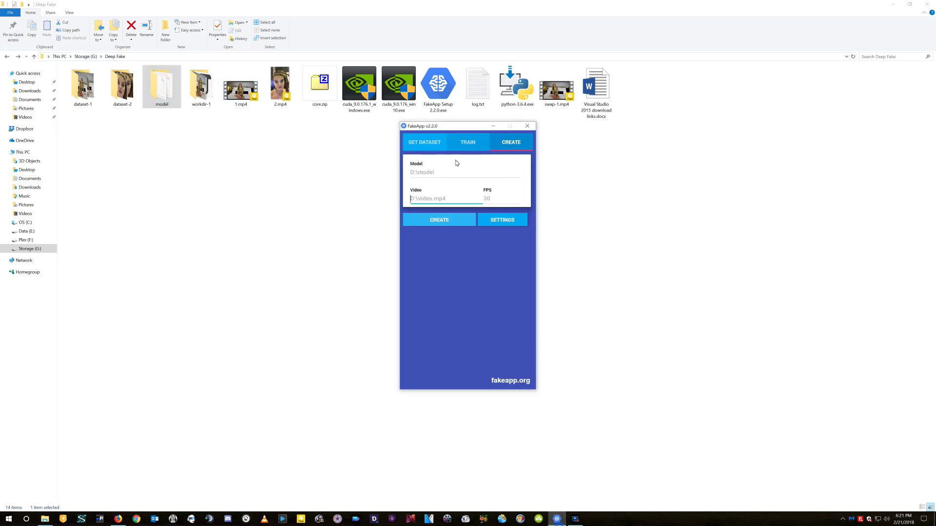
{"action": "left_click", "coordinate": [435, 203]}
{"action": "key", "text": "ctrl+v"}
{"action": "left_click", "coordinate": [495, 200]}
{"action": "type", "text": "2"}
Set the model path to G:\Deep Fake\model and start creating the face-swapped video.
{"action": "left_click", "coordinate": [445, 180]}
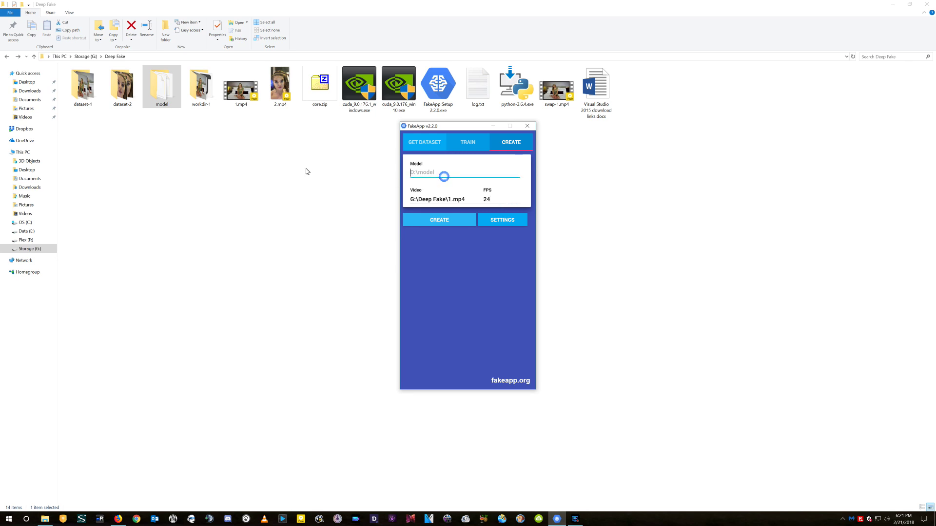
{"action": "left_click", "coordinate": [162, 97]}
{"action": "left_click", "coordinate": [155, 57]}
{"action": "key", "text": "ctrl+c"}
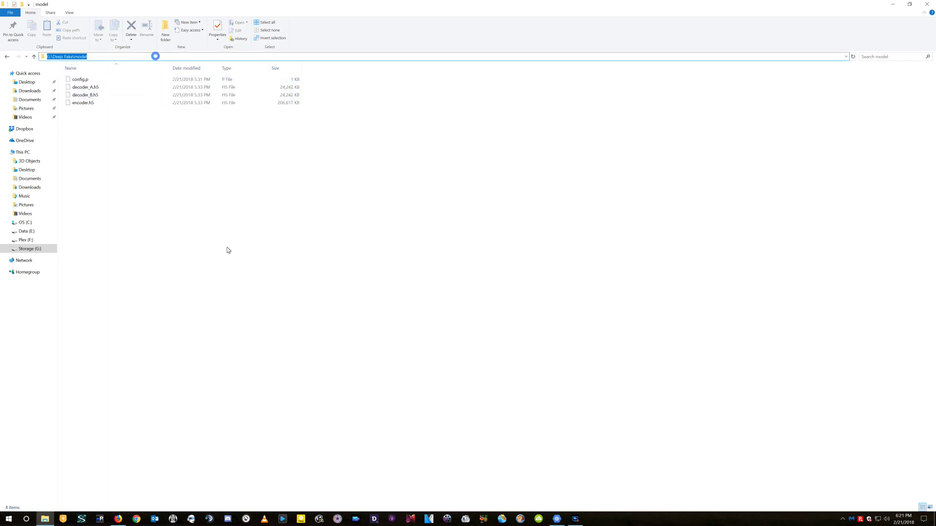
{"action": "left_click", "coordinate": [257, 292]}
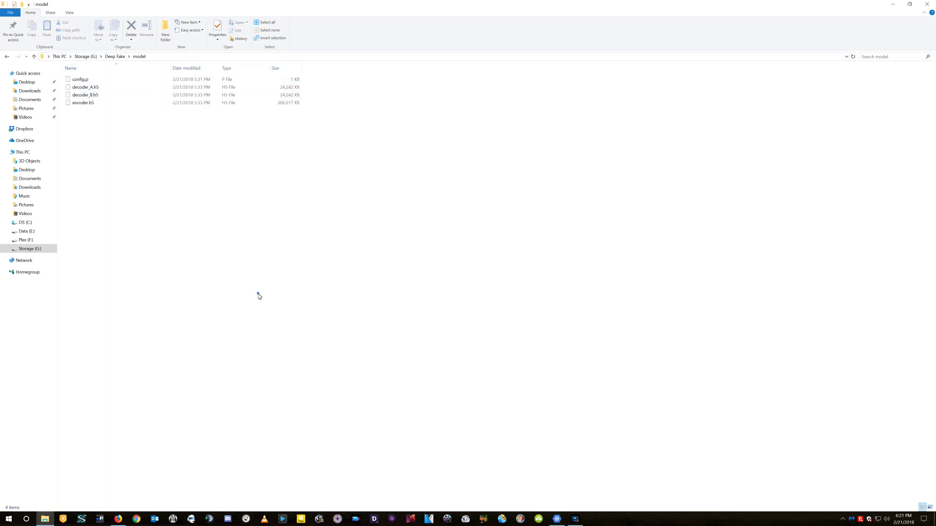
{"action": "left_click", "coordinate": [556, 519]}
{"action": "left_click", "coordinate": [443, 175]}
{"action": "key", "text": "ctrl+v"}
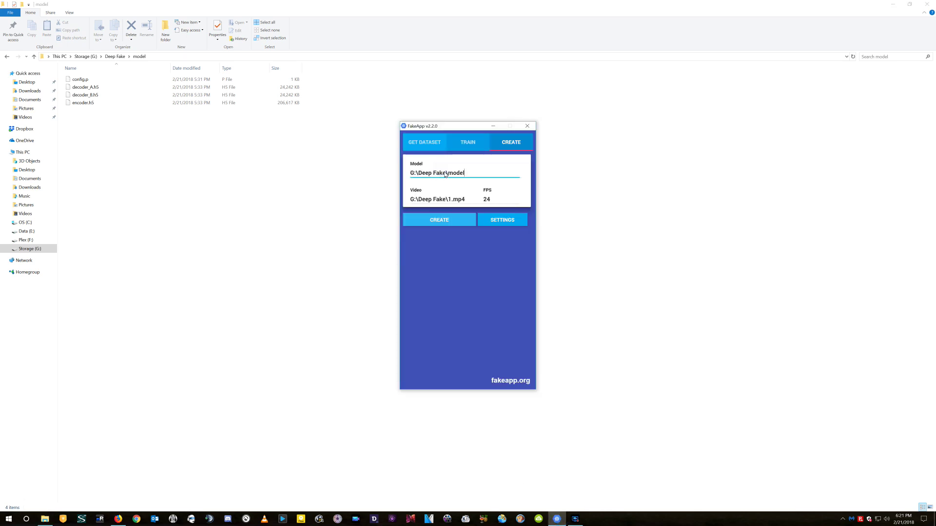
{"action": "left_click", "coordinate": [441, 220]}
{"action": "key", "text": "BackSpace"}
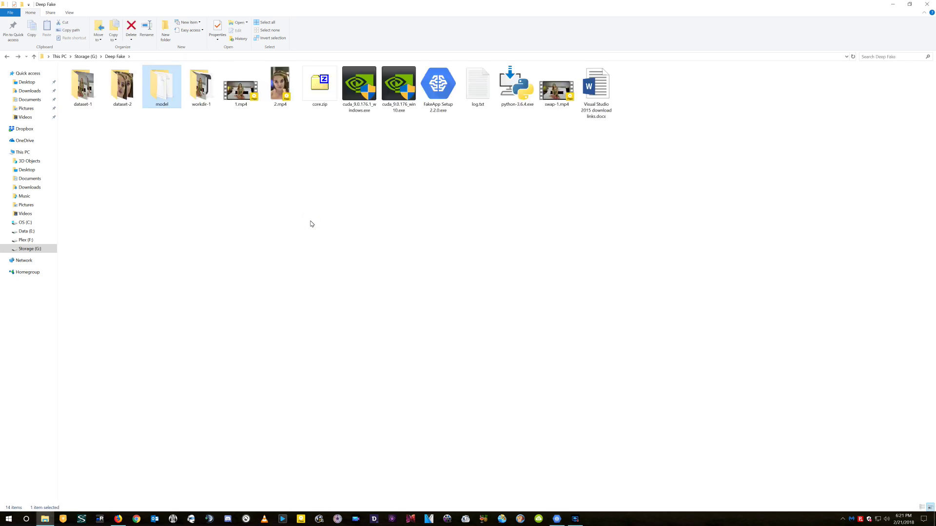
{"action": "left_click", "coordinate": [205, 91]}
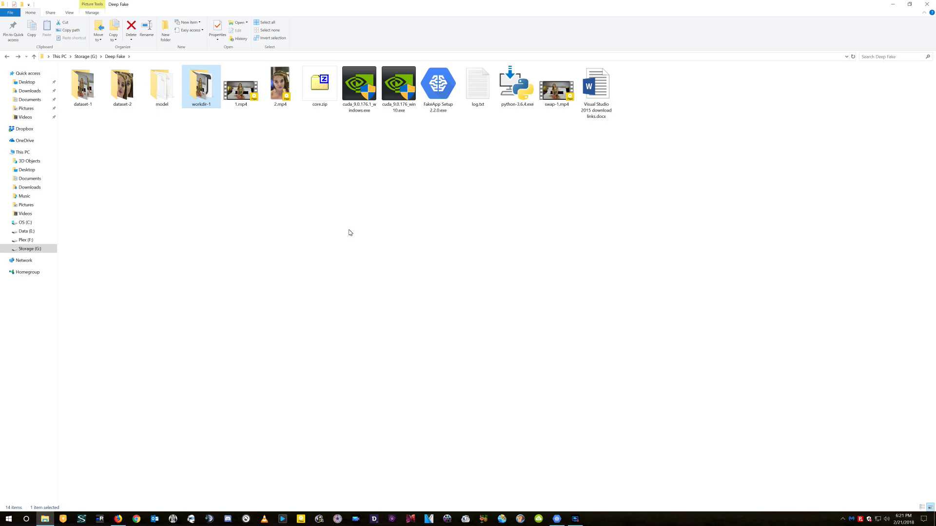
{"action": "double_click", "coordinate": [199, 98]}
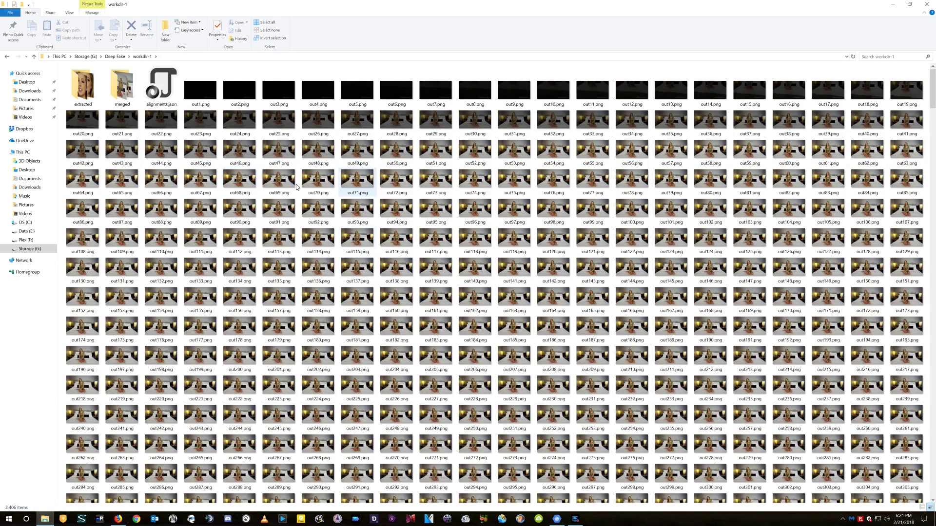
{"action": "double_click", "coordinate": [86, 92]}
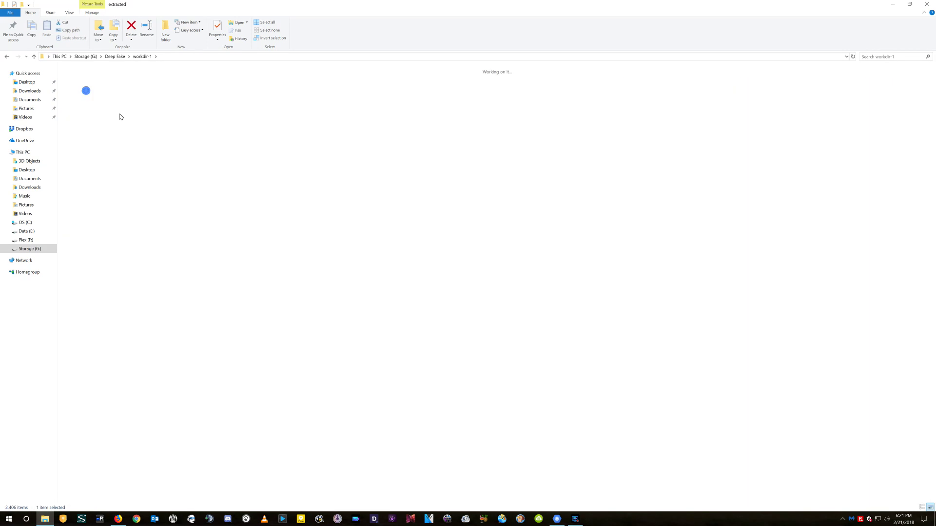
{"action": "key", "text": "BackSpace"}
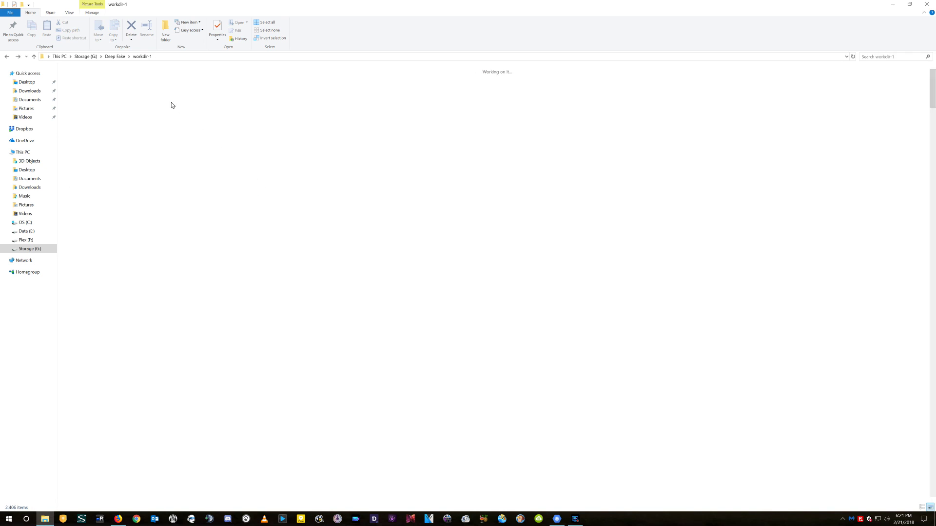
{"action": "double_click", "coordinate": [123, 87]}
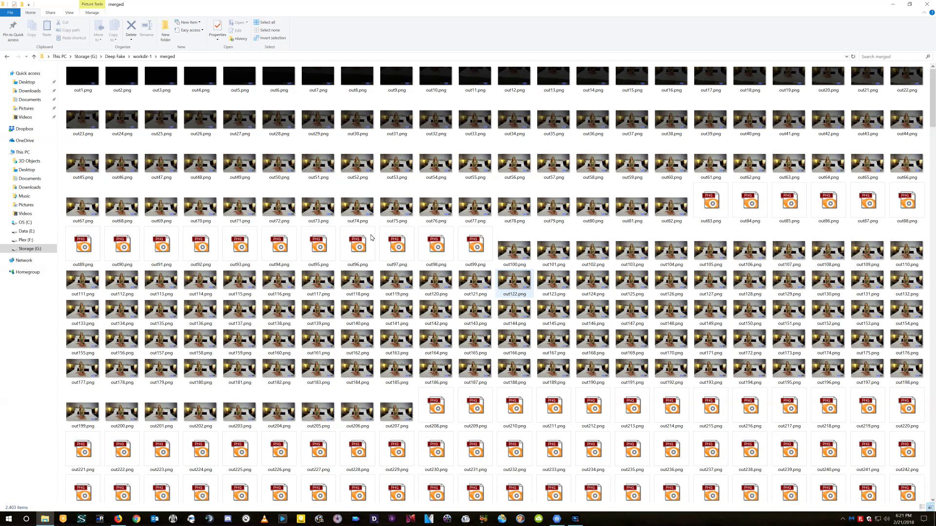
{"action": "double_click", "coordinate": [397, 207]}
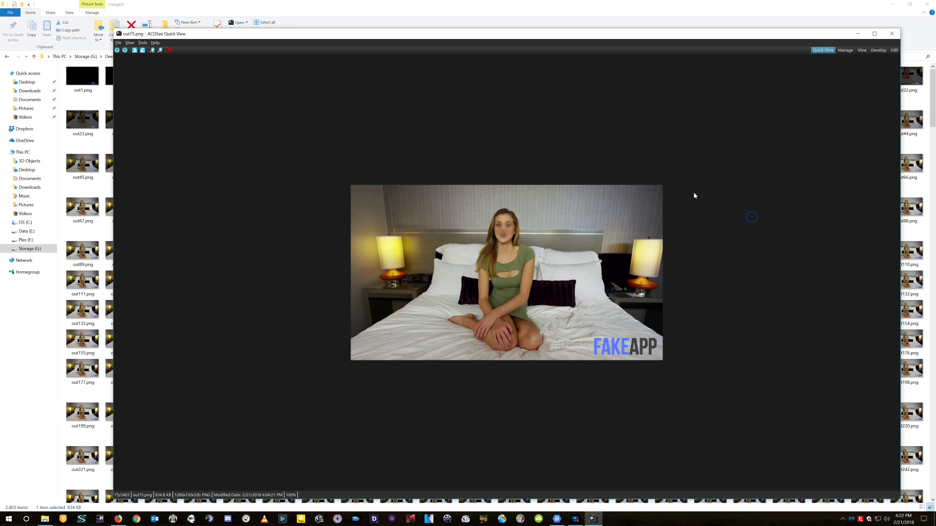
{"action": "left_click", "coordinate": [892, 33]}
{"action": "key", "text": "alt+Up"}
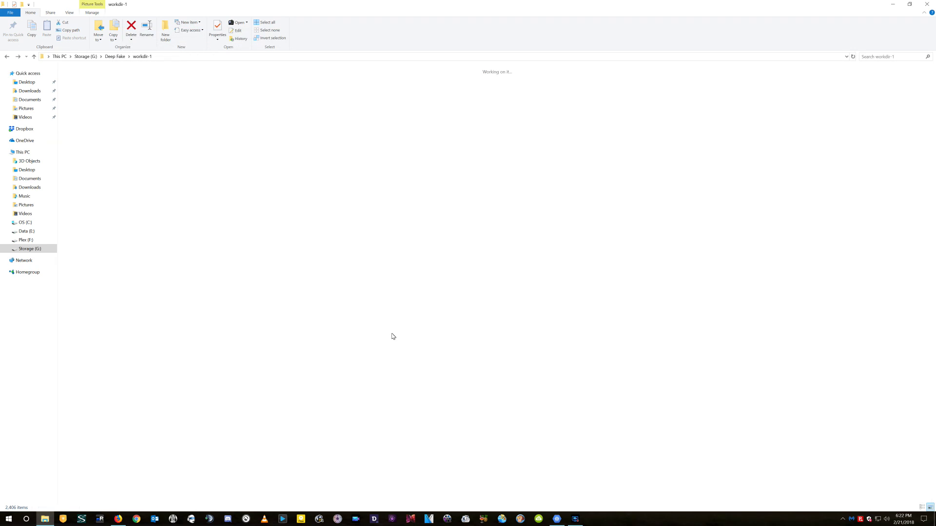
{"action": "key", "text": "alt+Up"}
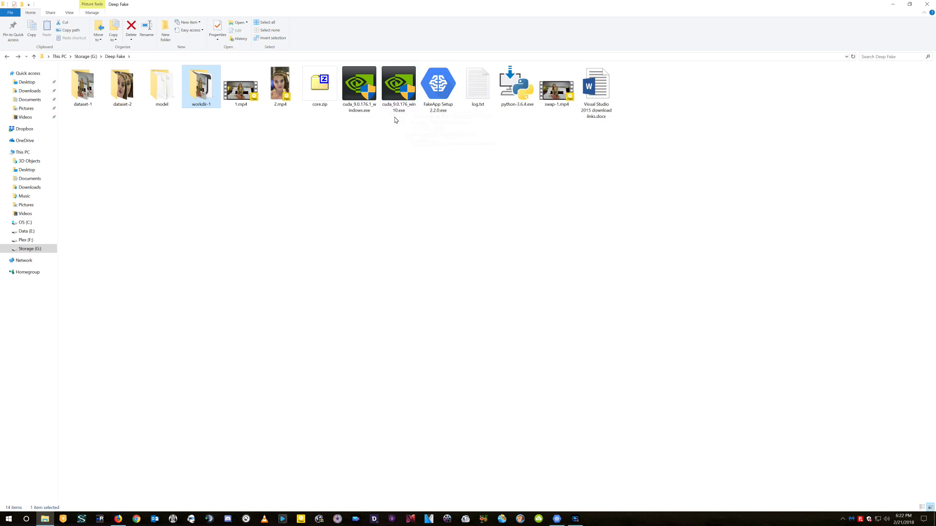
{"action": "left_click", "coordinate": [469, 217]}
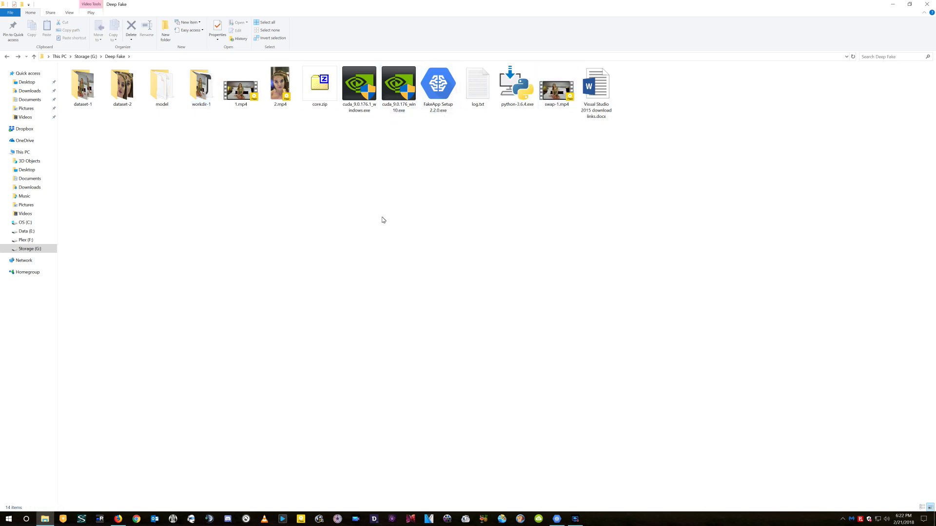
{"action": "left_click", "coordinate": [548, 95]}
{"action": "double_click", "coordinate": [548, 96]}
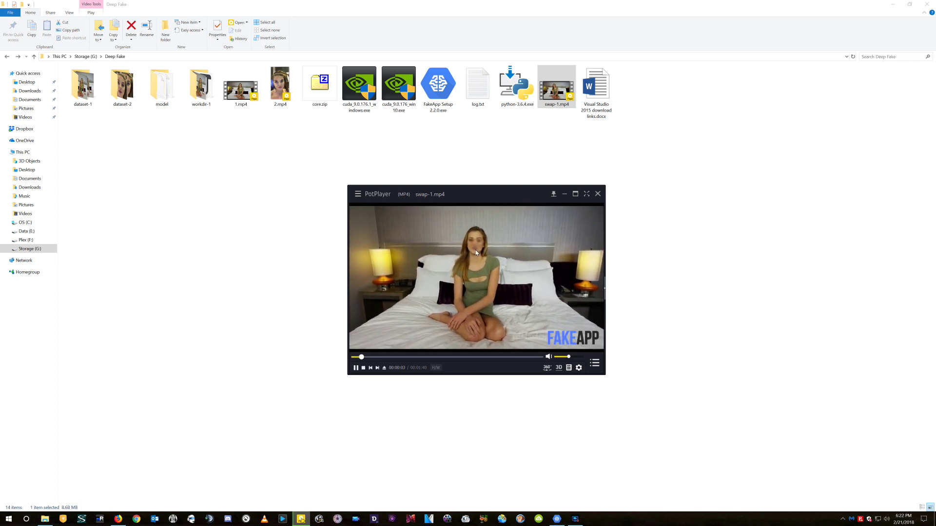
{"action": "double_click", "coordinate": [281, 87]}
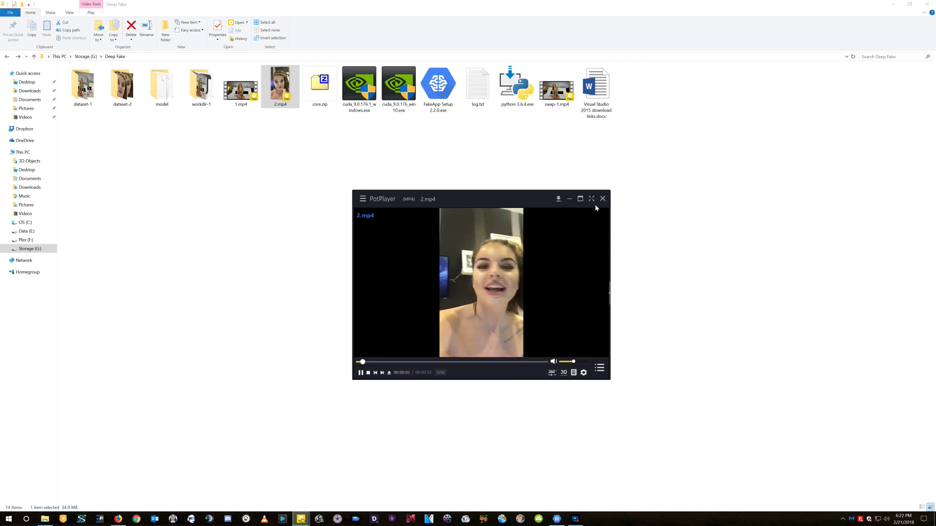
{"action": "left_click", "coordinate": [602, 199]}
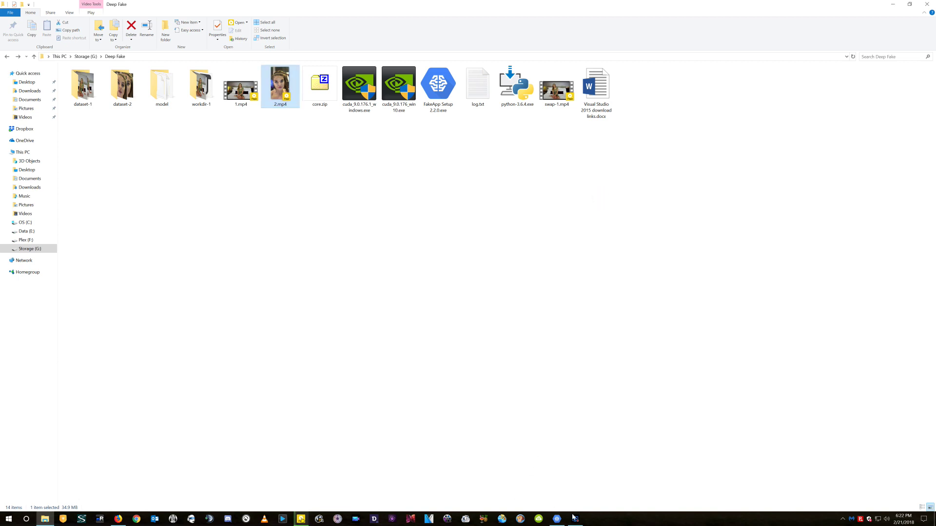
{"action": "left_click", "coordinate": [300, 517]}
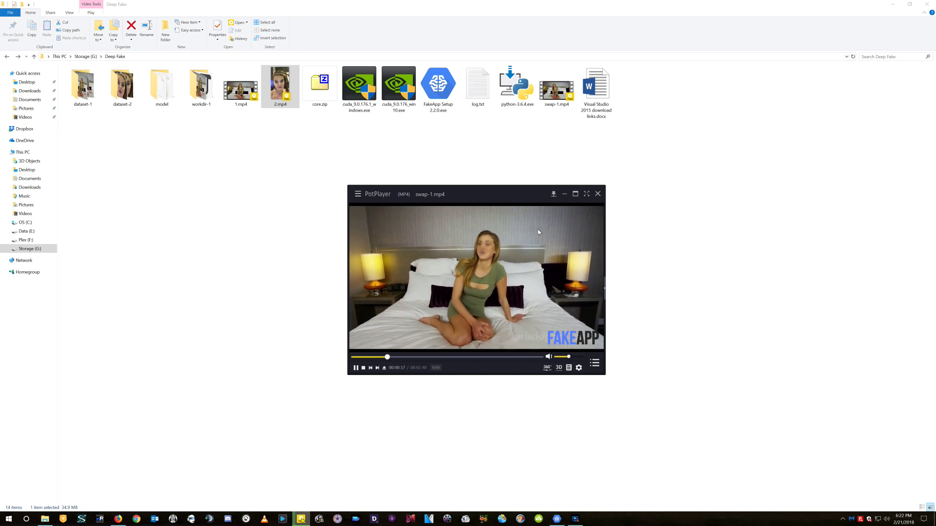
{"action": "left_click", "coordinate": [598, 193]}
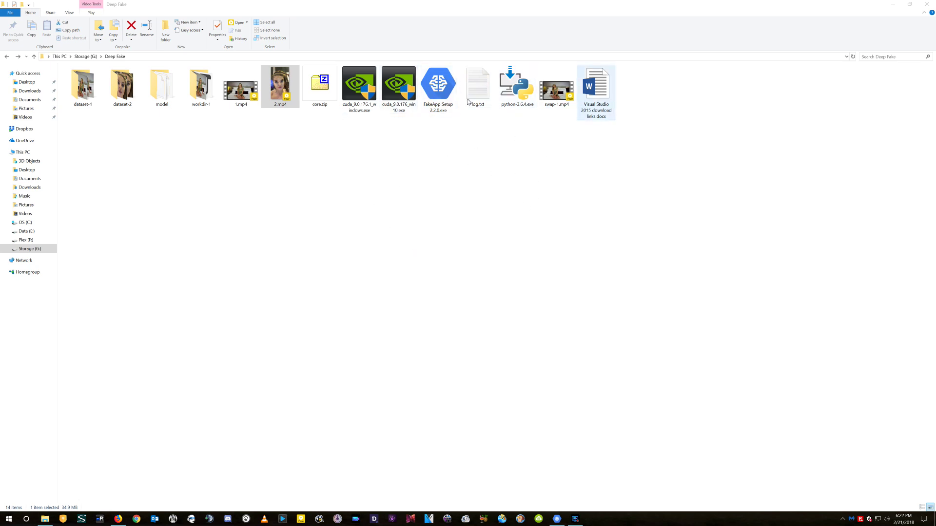
Bring FakeApp back over the Deep Fake folder, showing model, 1.mp4 and 24 FPS.
{"action": "left_click", "coordinate": [542, 424]}
{"action": "left_click", "coordinate": [556, 519]}
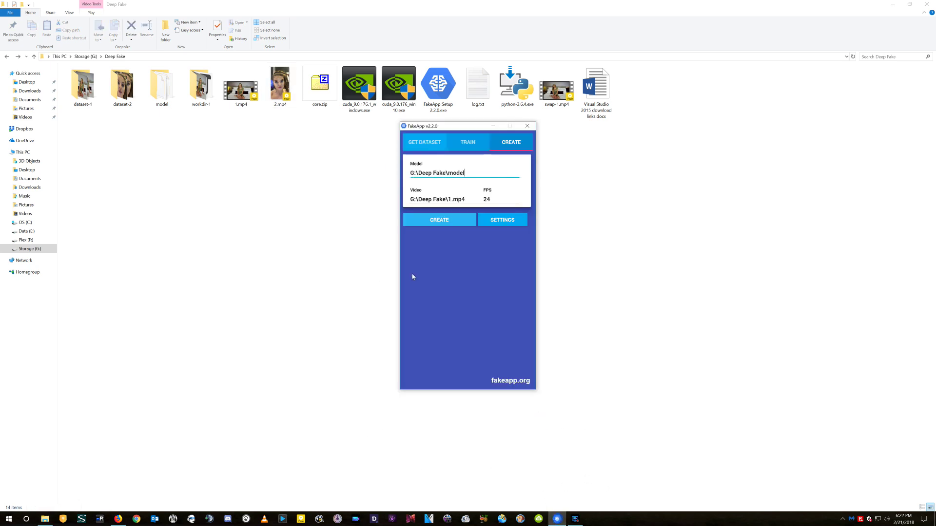